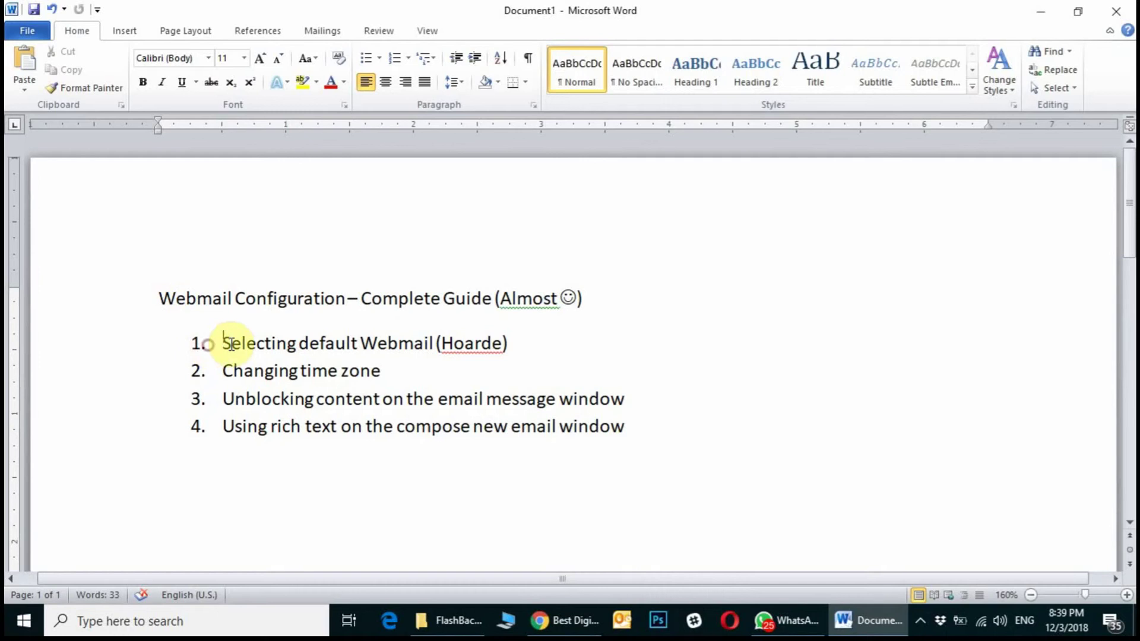
Add an unnumbered line with the test account's e-mail address below the list and select its domain.
click(673, 439)
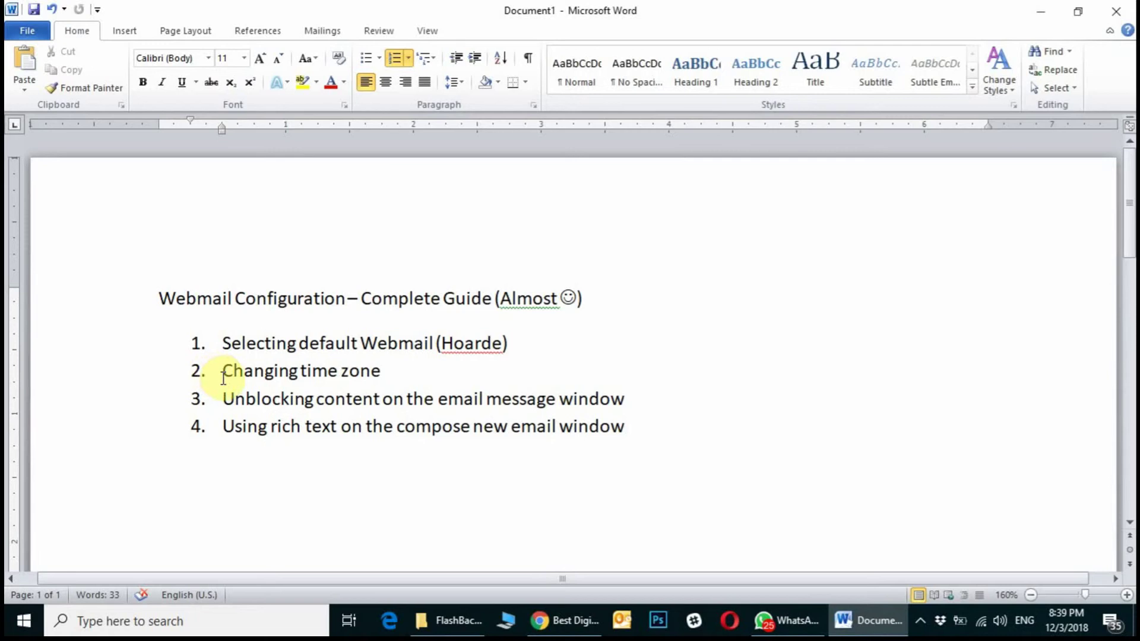
drag(227, 398, 628, 402)
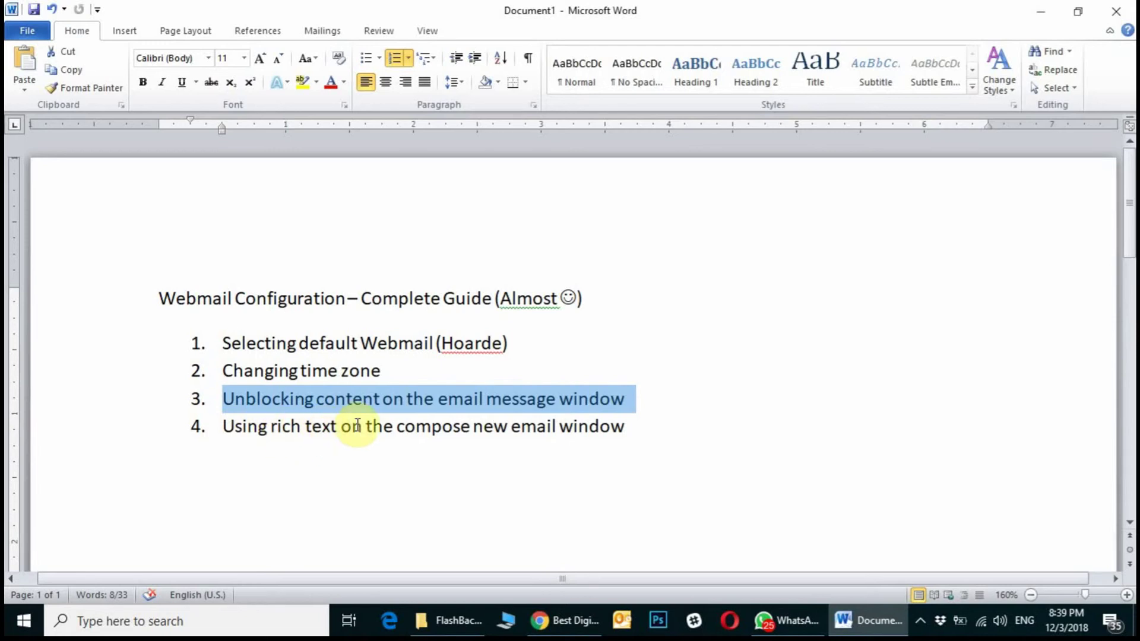
click(378, 425)
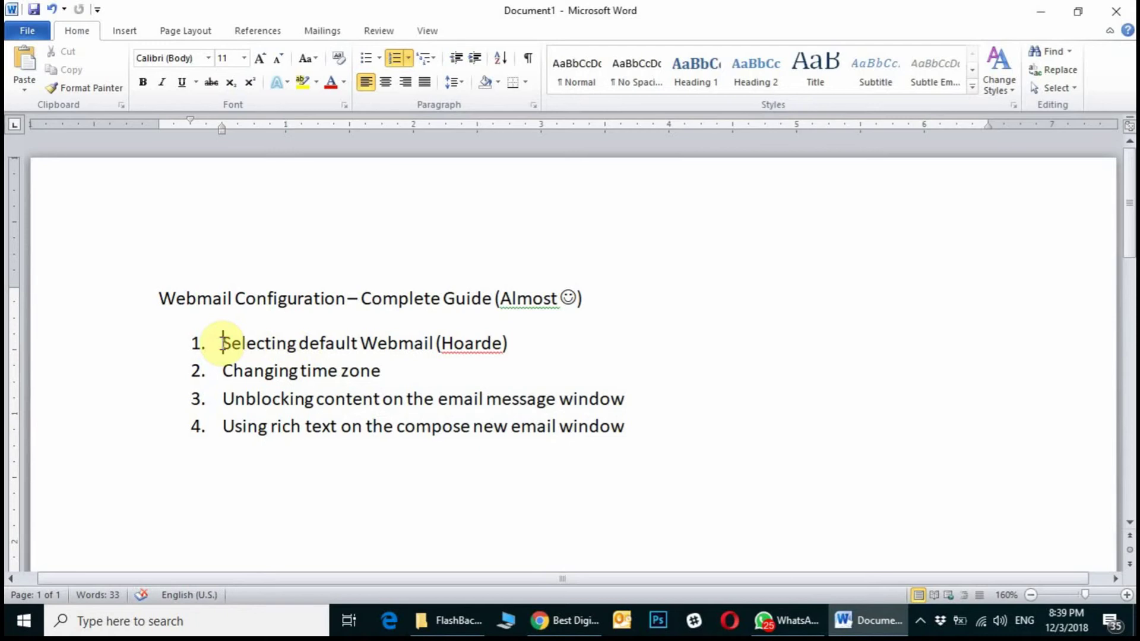
key(ctrl+End)
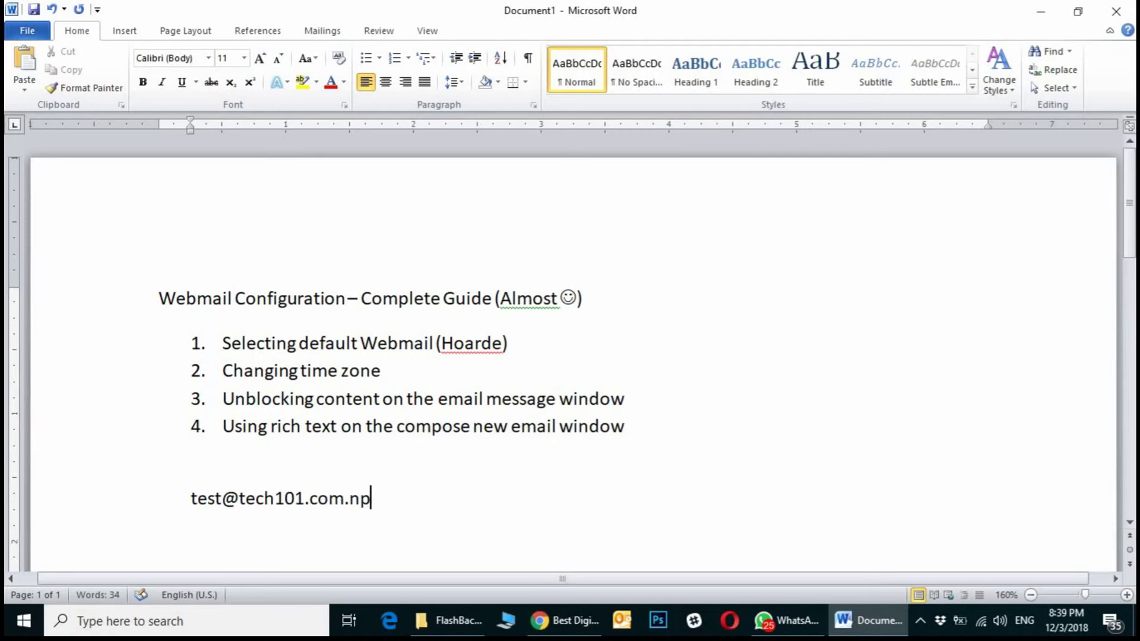
click(40, 503)
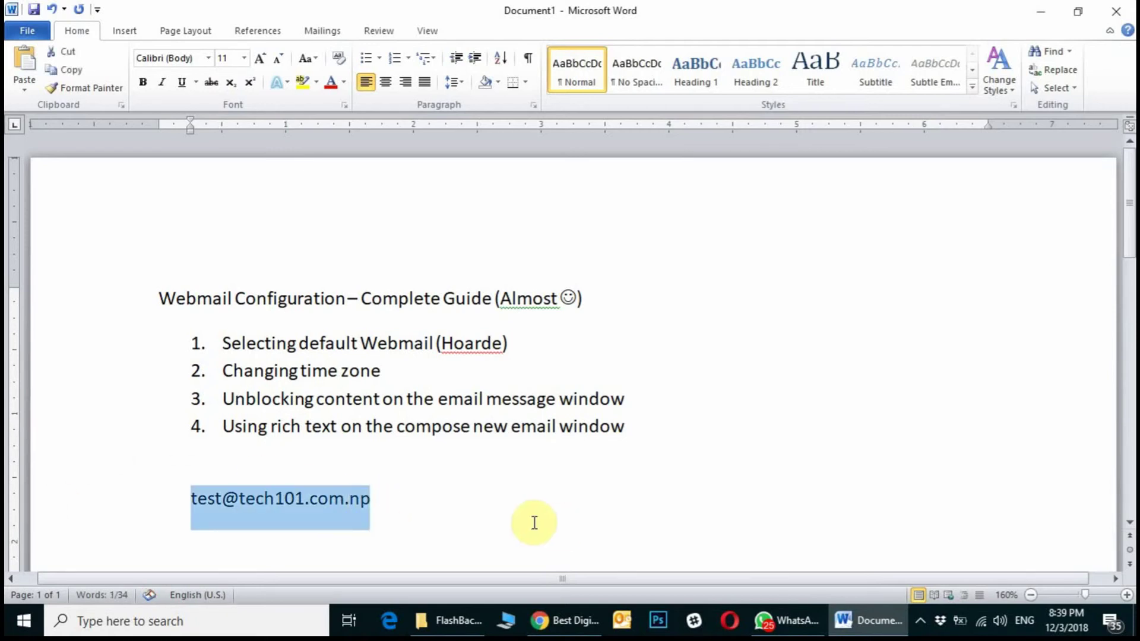
drag(394, 501, 240, 497)
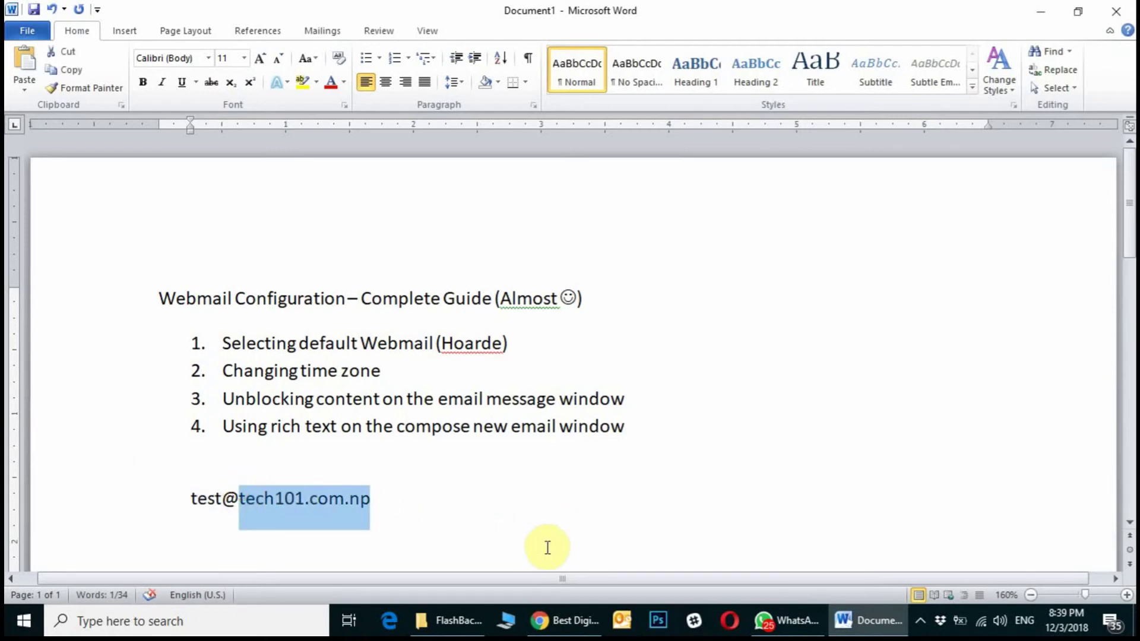
In Chrome, close the cPanel e-mail accounts tab and load tech101.com.np/webmail.
click(571, 626)
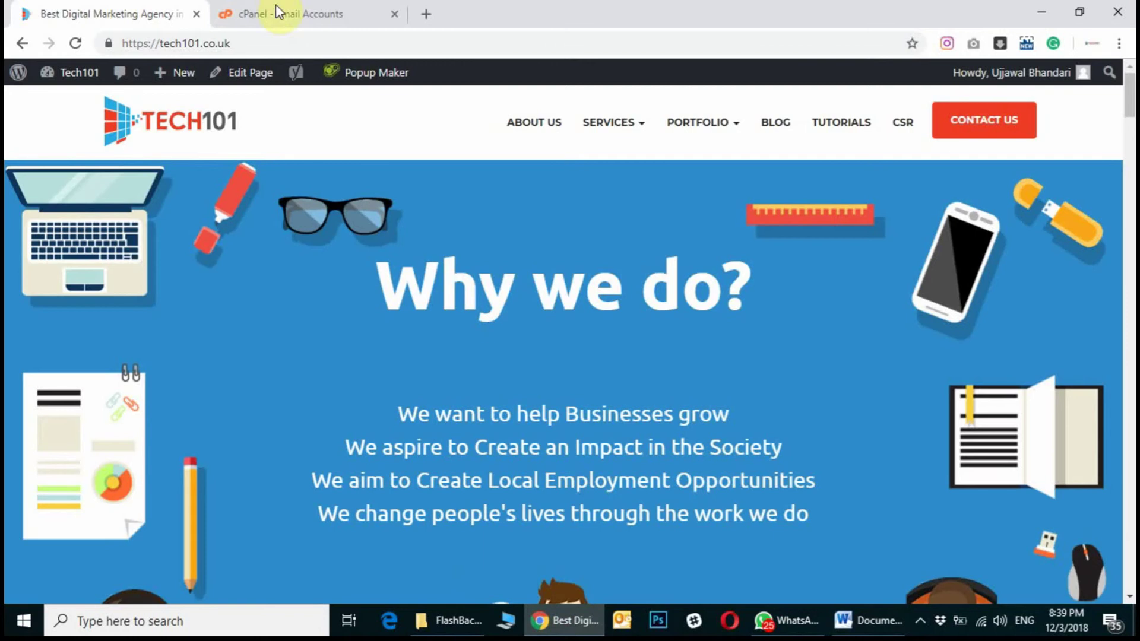
click(294, 10)
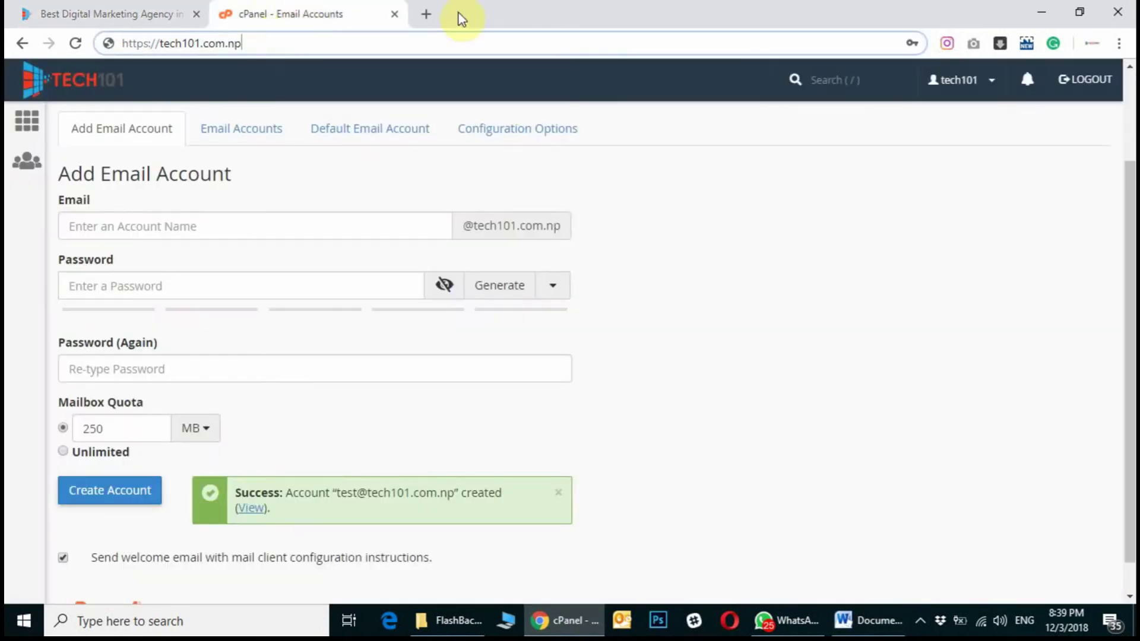
click(393, 14)
click(279, 40)
text(tech101.com.np)
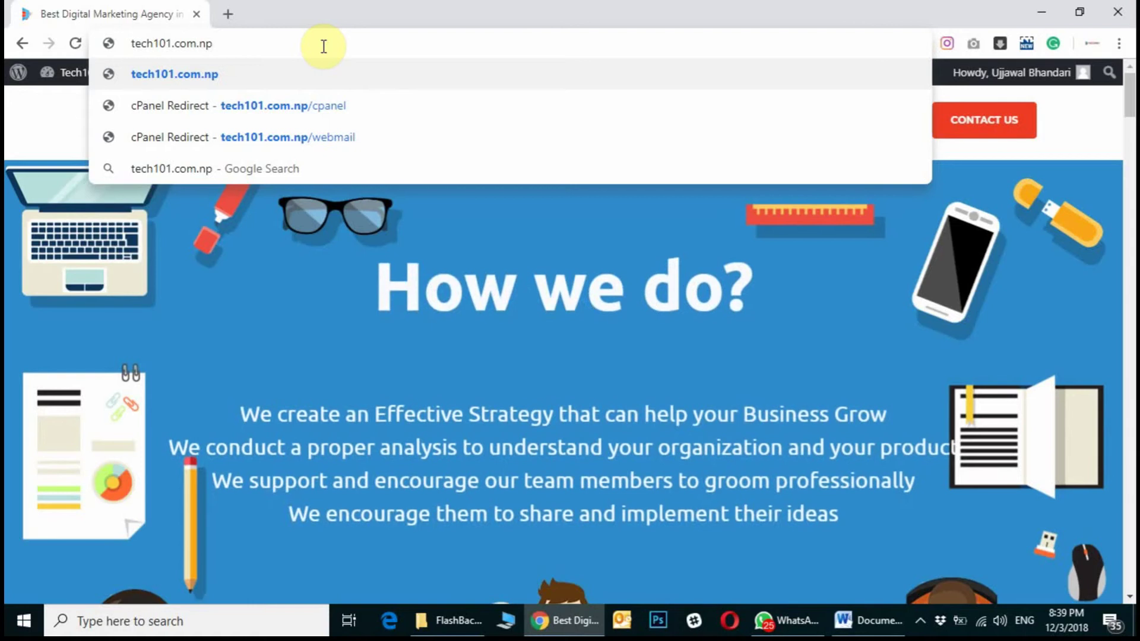
text(/webmail)
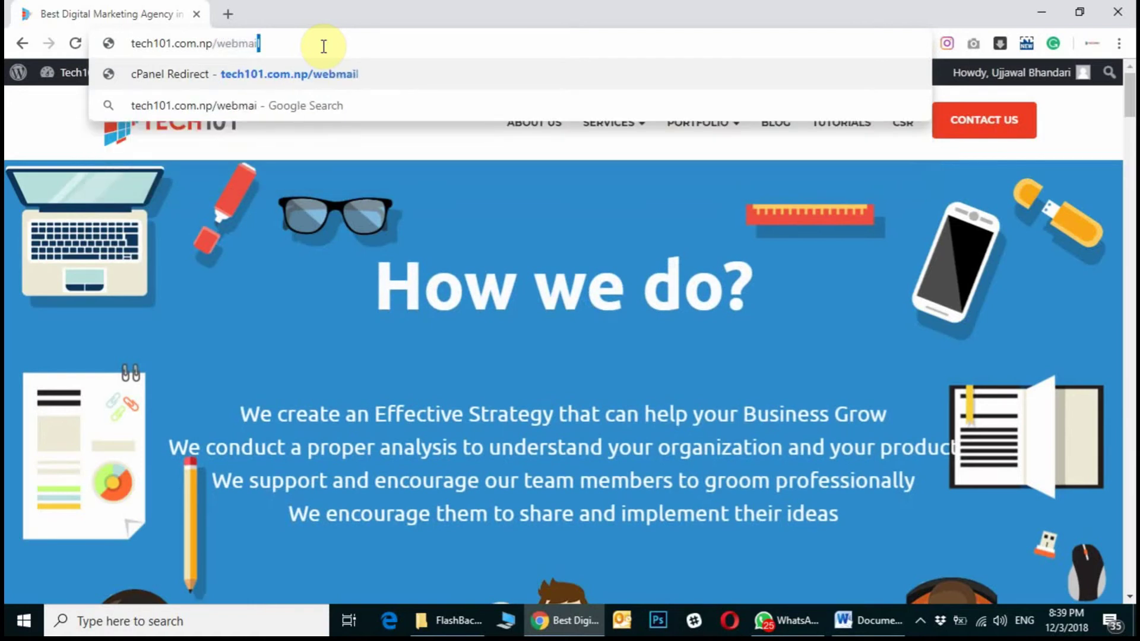
key(Return)
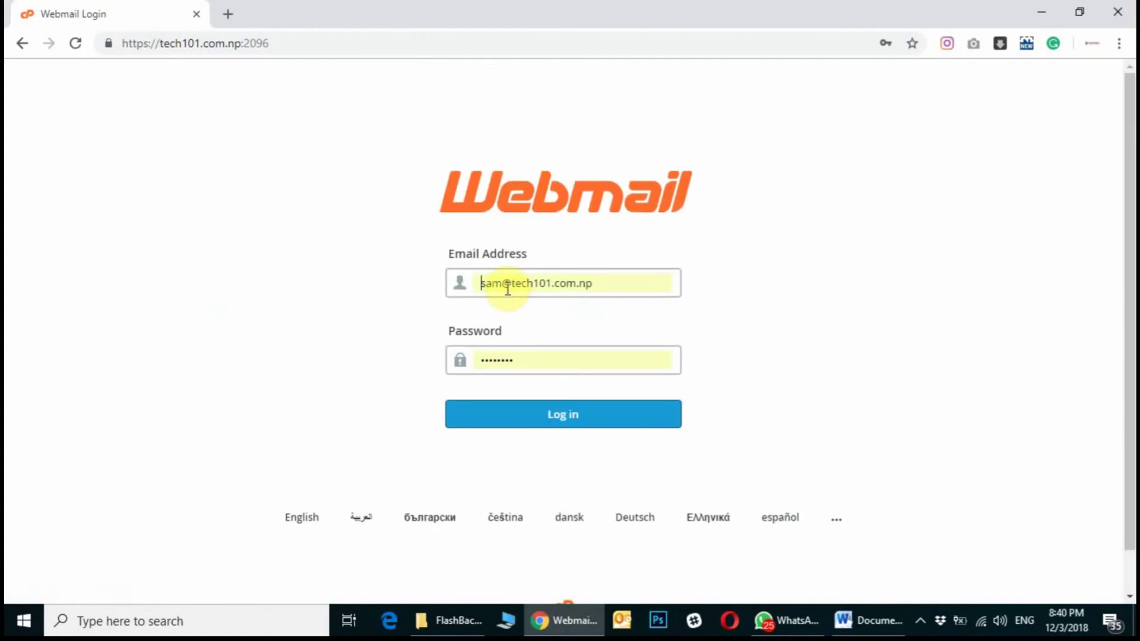
Log in to webmail with the test account's credentials.
click(501, 283)
text(test)
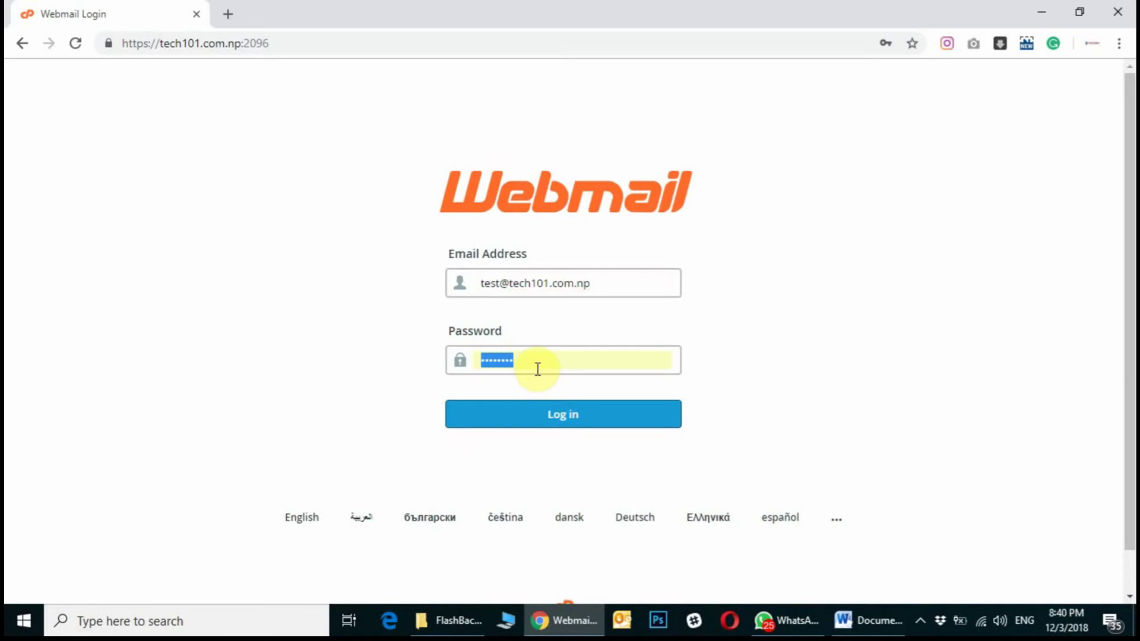
text(es)
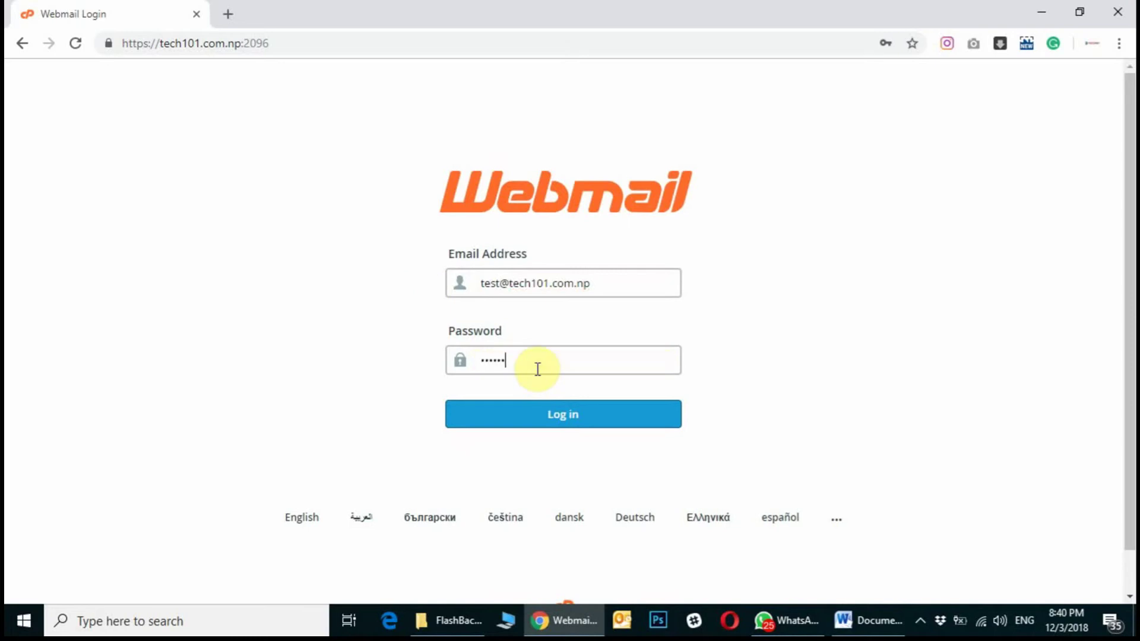
key(Return)
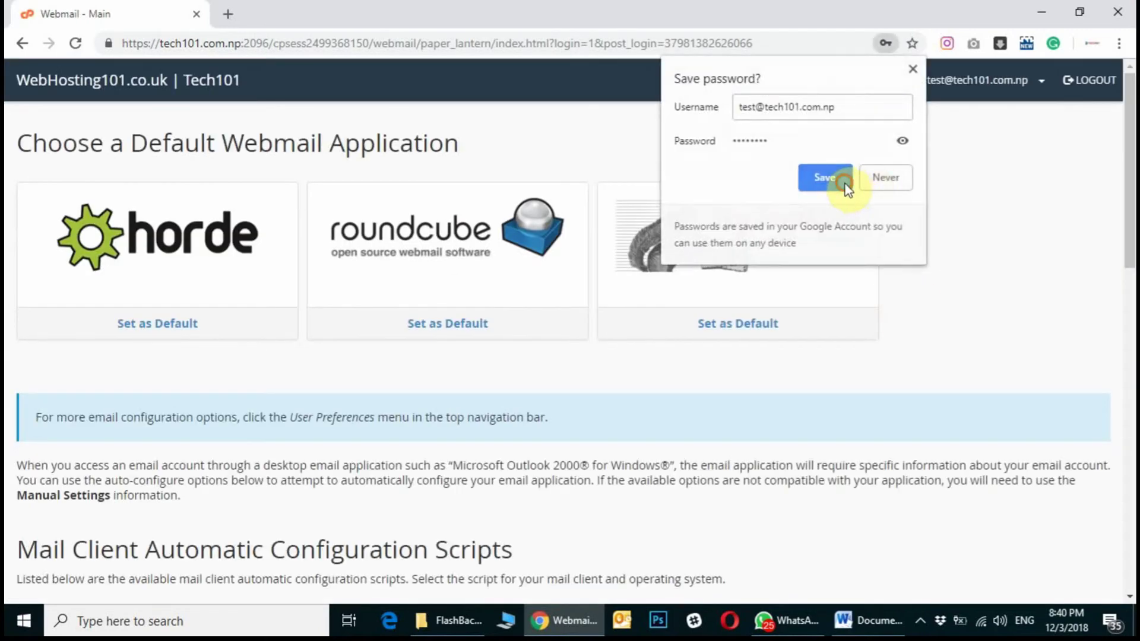
Save the password in Chrome's prompt and return to the Word guide.
click(845, 186)
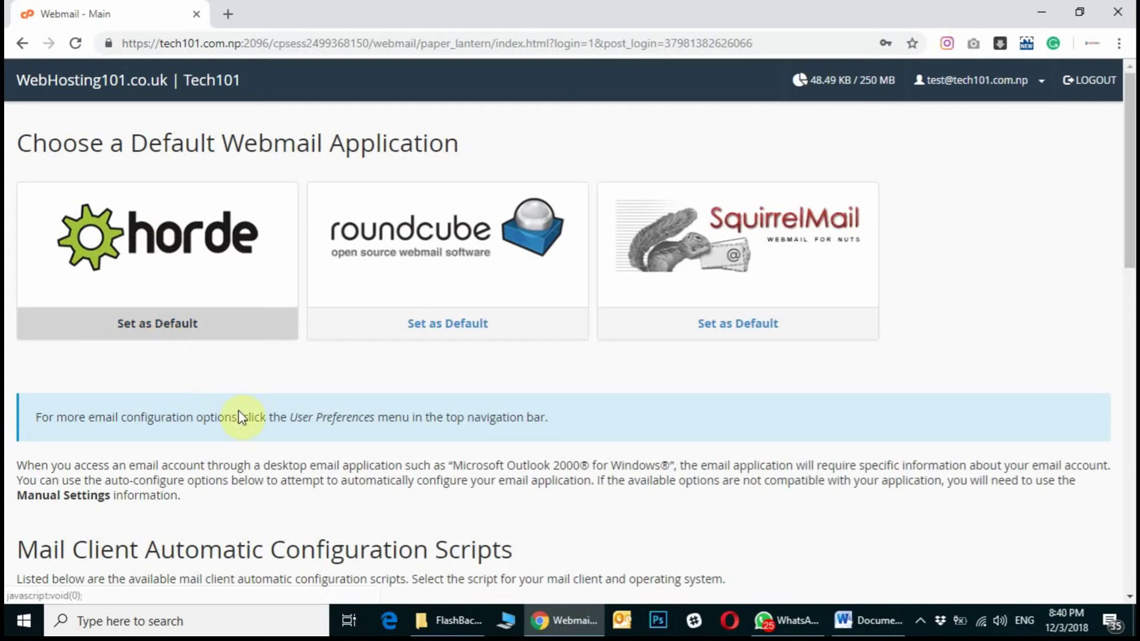
click(870, 620)
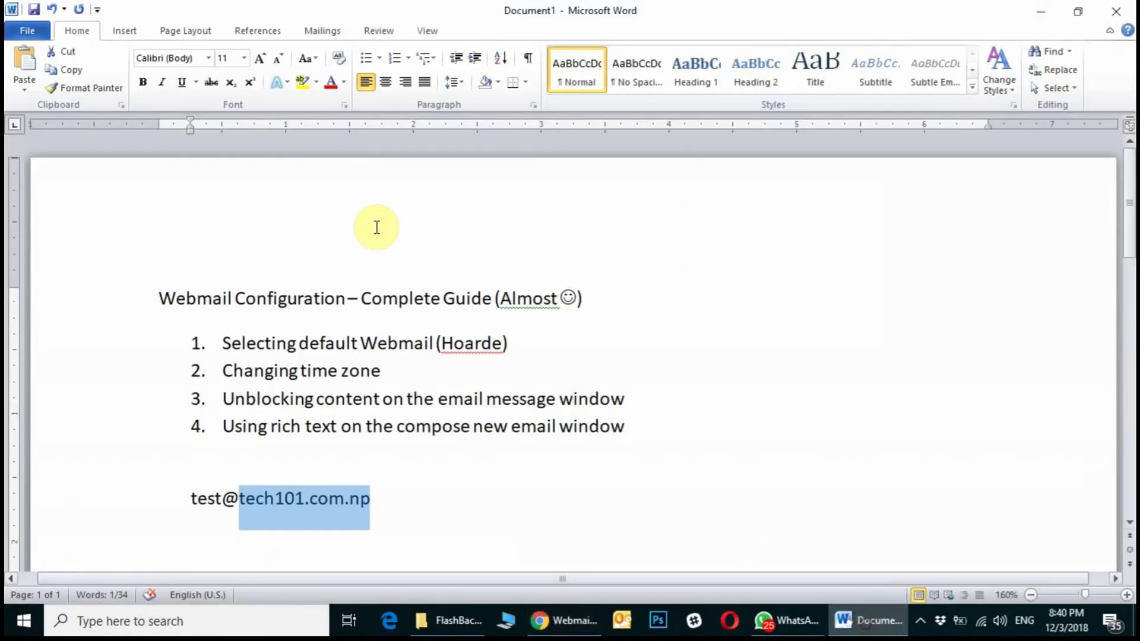
Highlight the first list item and the word 'Hoarde', then minimize Word.
click(288, 342)
drag(220, 344, 567, 344)
click(324, 343)
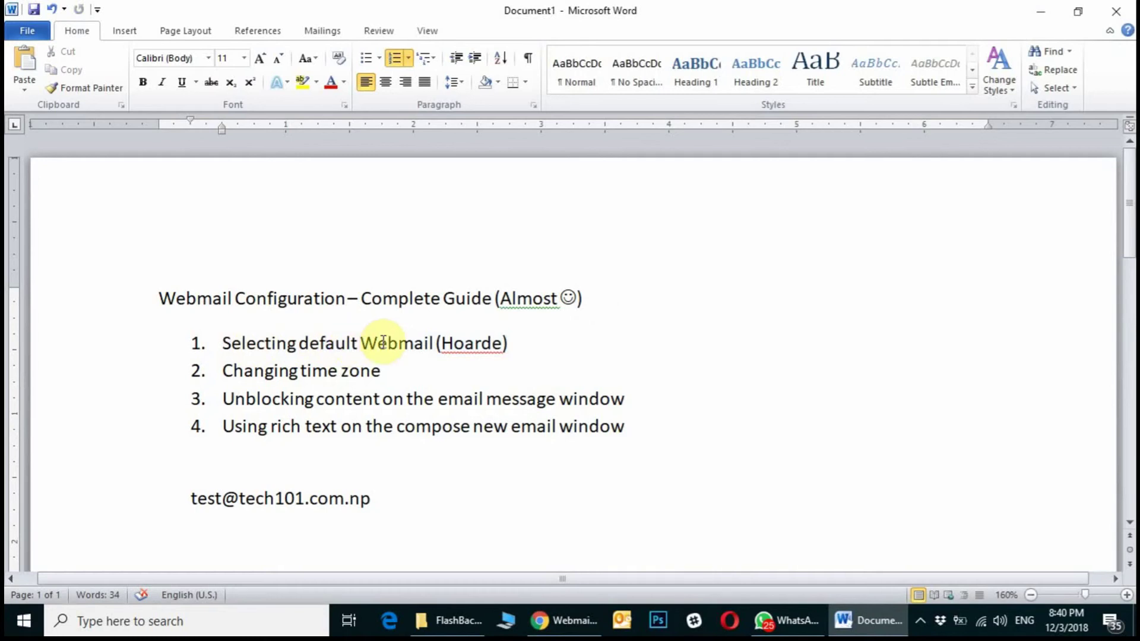
double_click(493, 343)
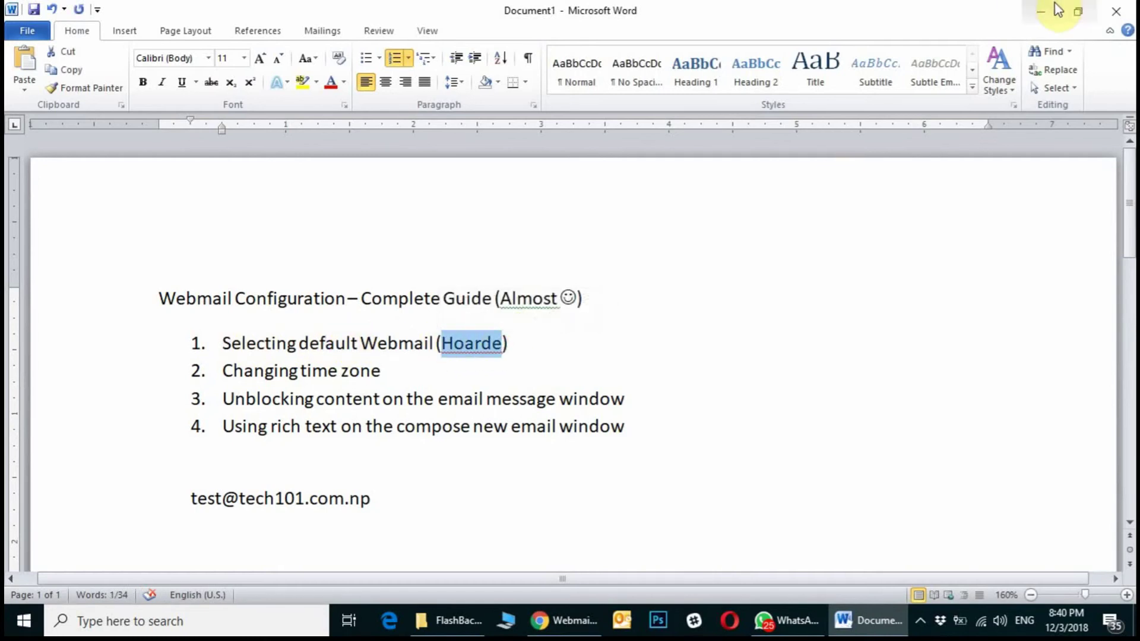
click(1040, 10)
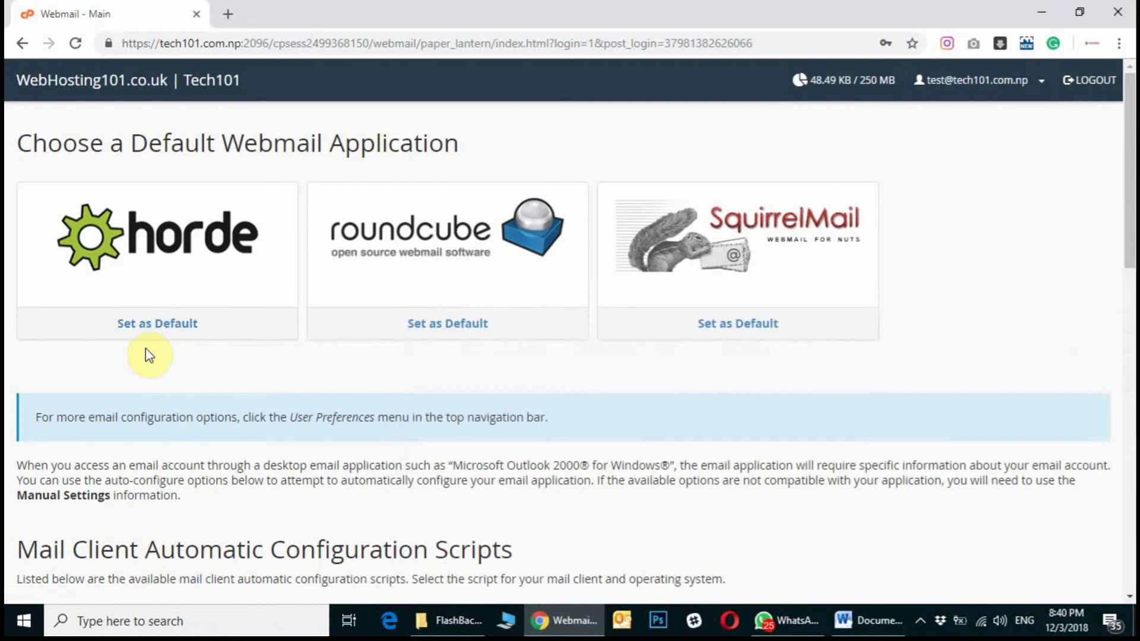
After trying Roundcube and SquirrelMail as default, set Horde as default and open its mailbox.
click(93, 327)
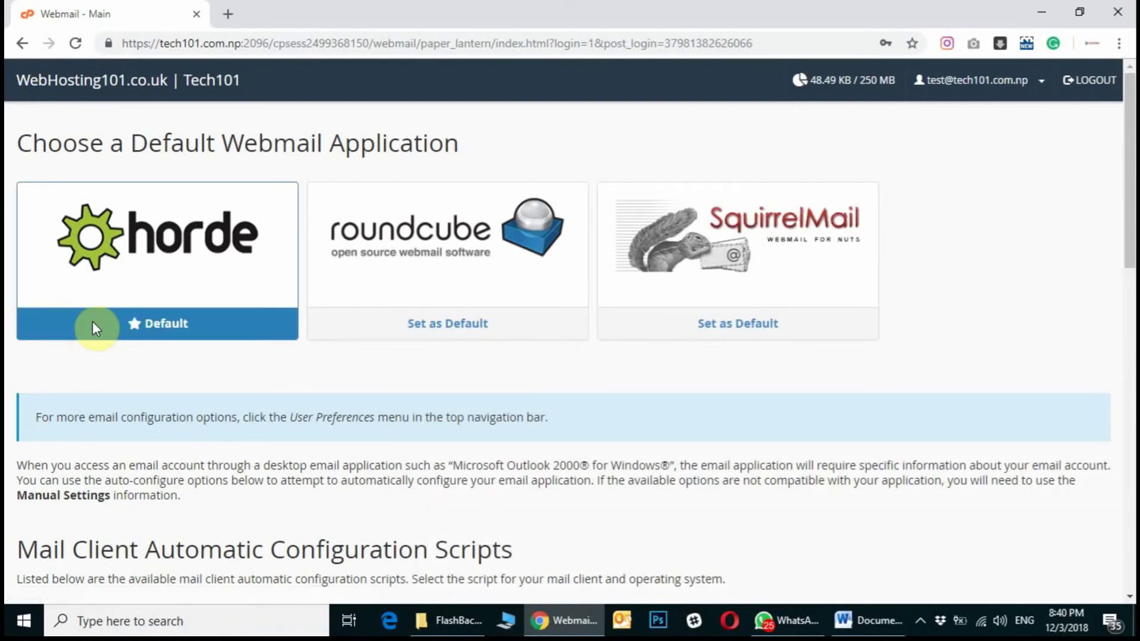
click(446, 324)
click(707, 326)
click(447, 325)
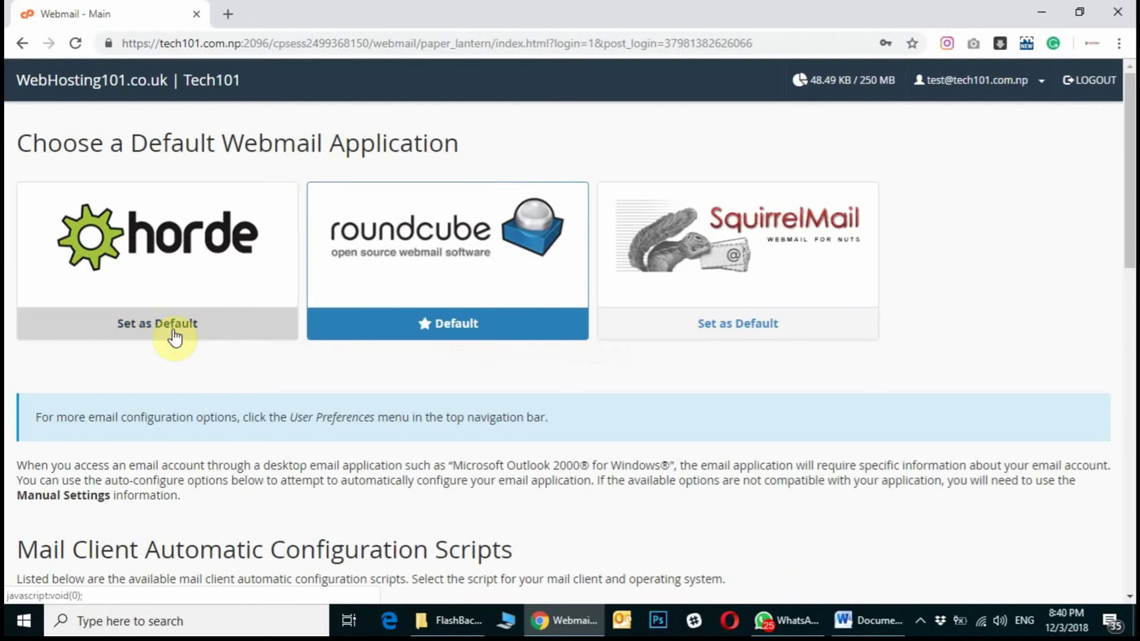
click(173, 327)
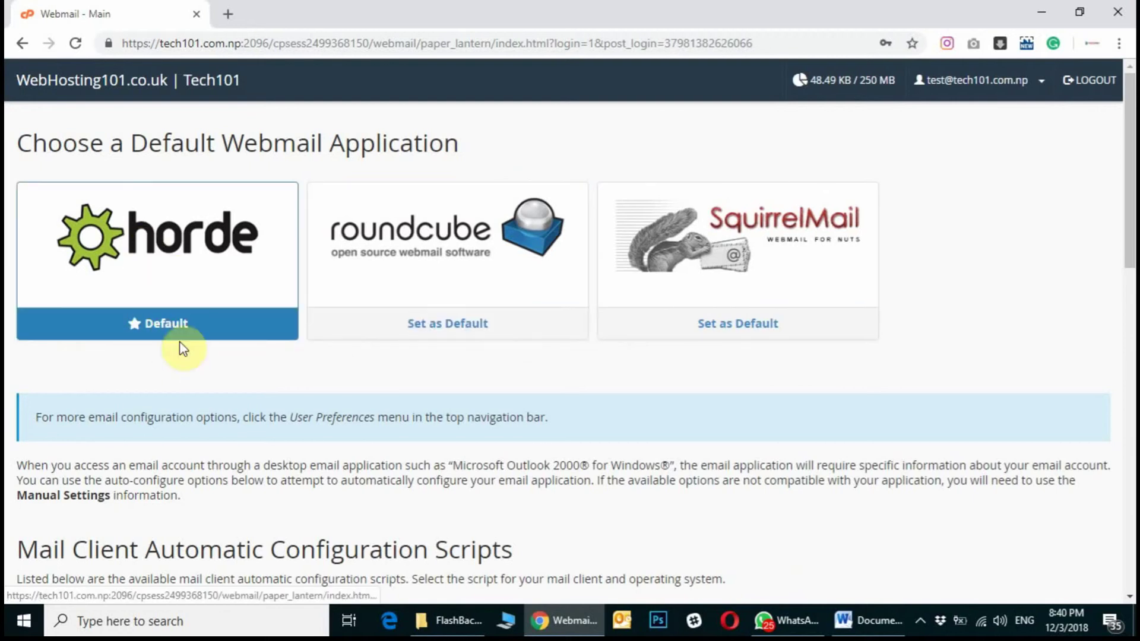
click(161, 257)
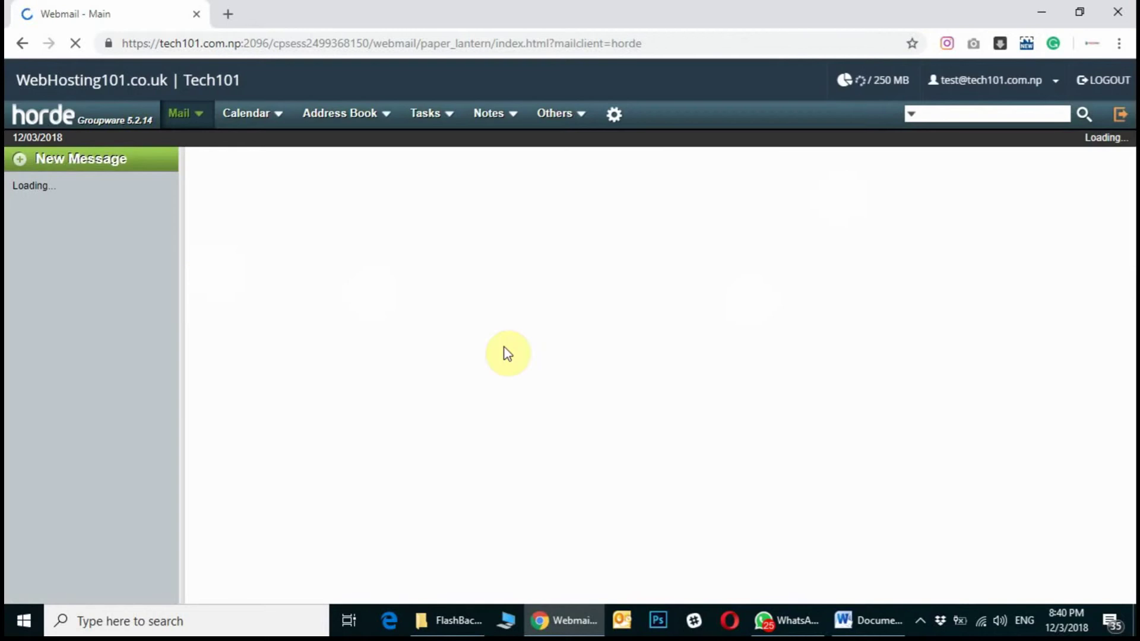
Log out of webmail from the account menu and log back in.
click(1052, 86)
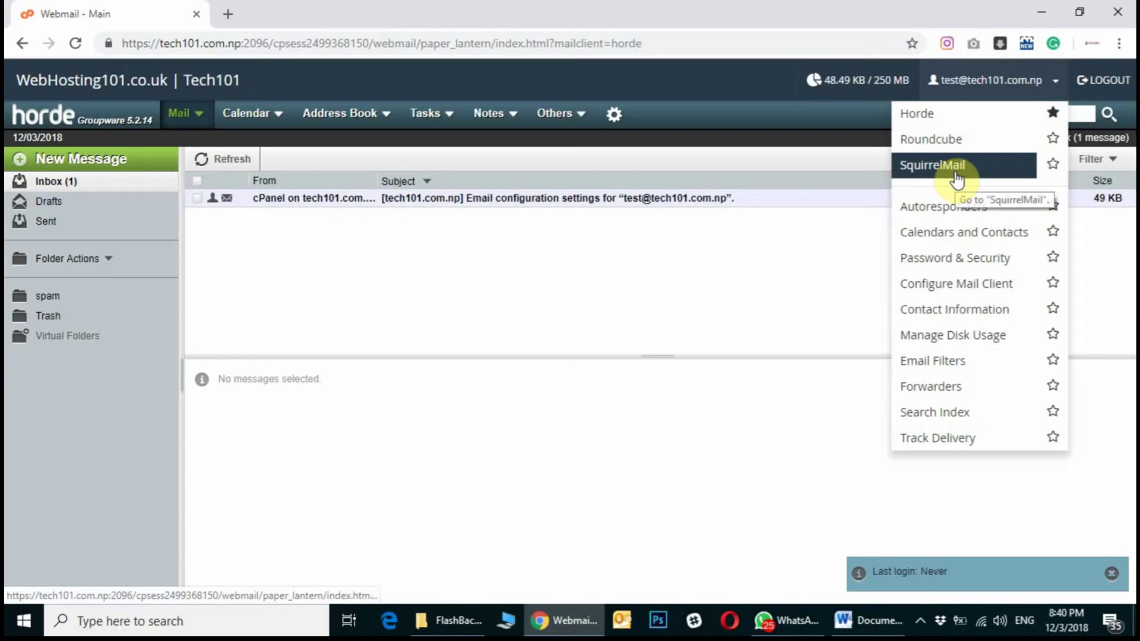
click(1110, 80)
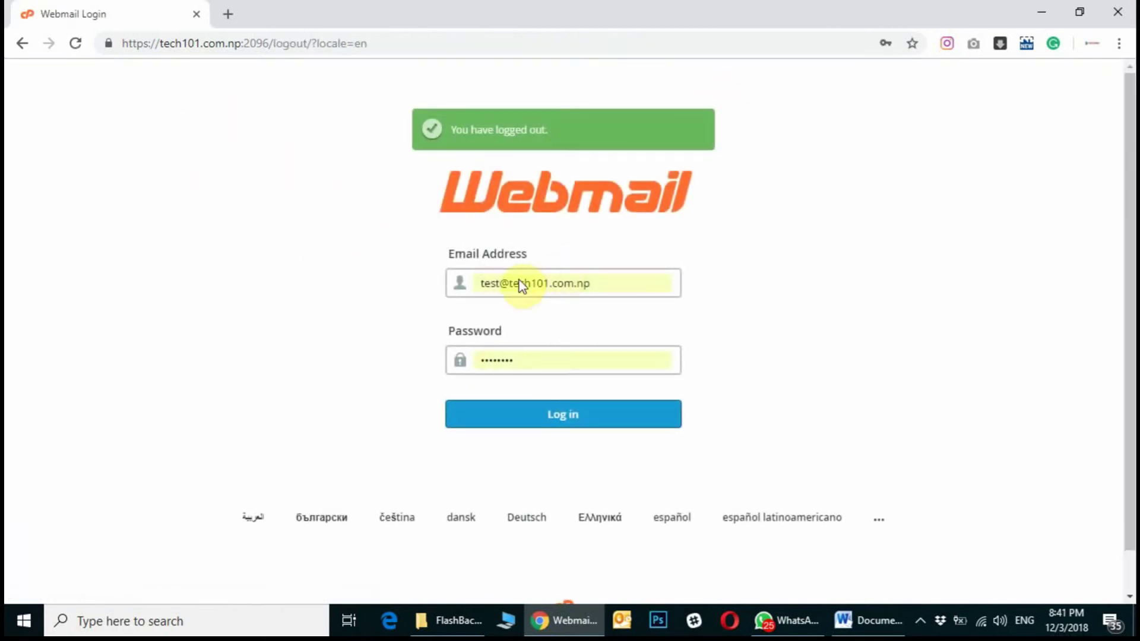
click(542, 418)
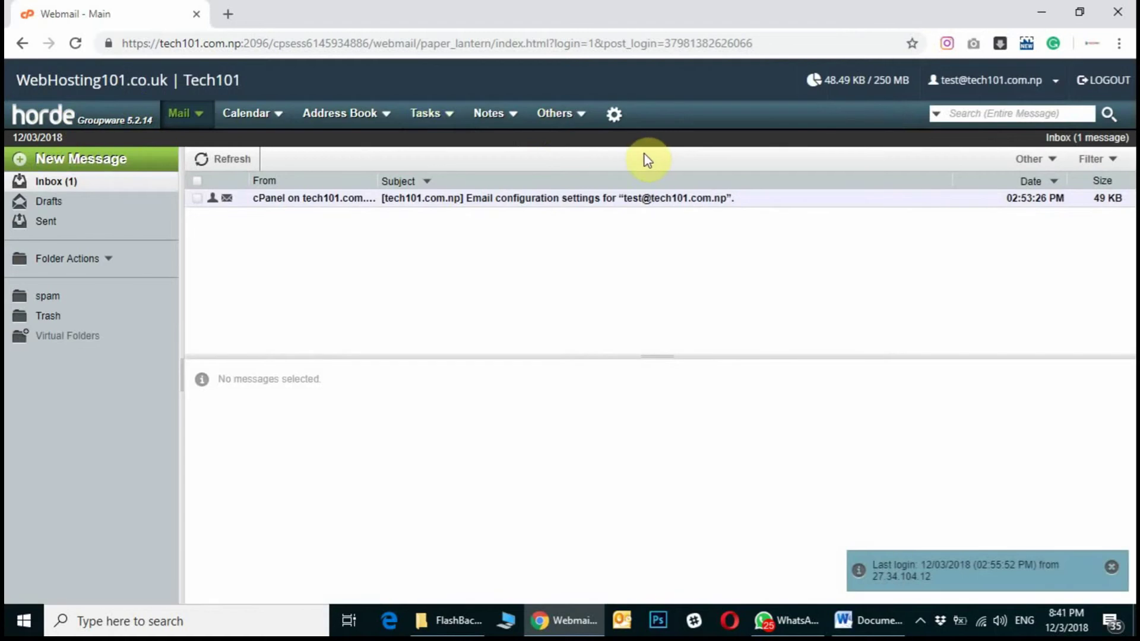
Load Roundcube, then SquirrelMail, then Horde again from the webmail client list.
click(1056, 80)
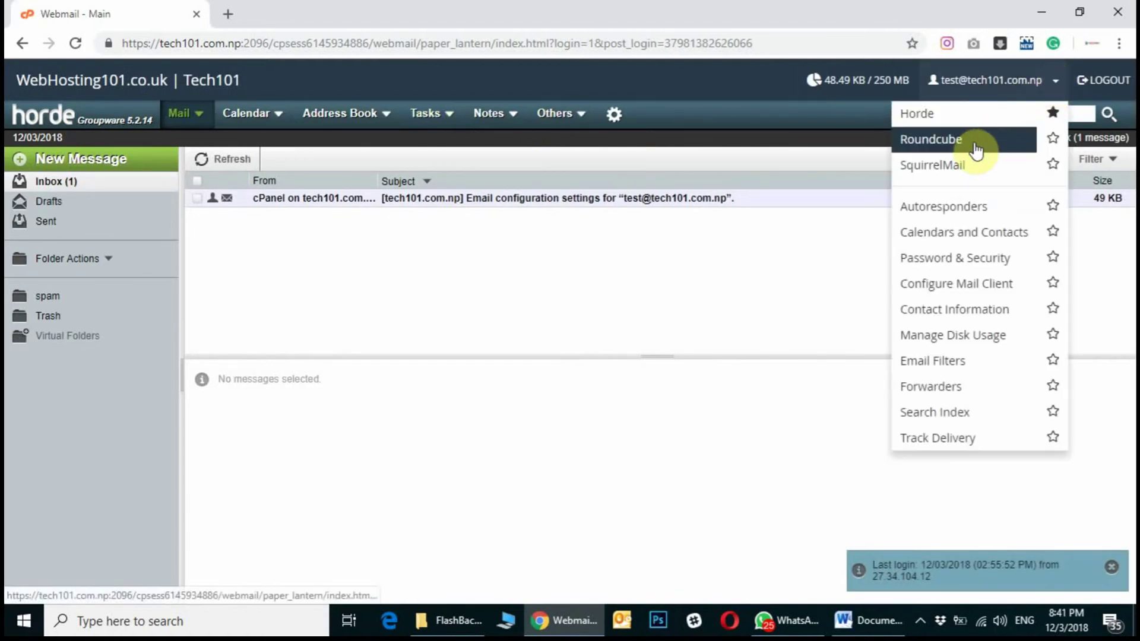
click(938, 137)
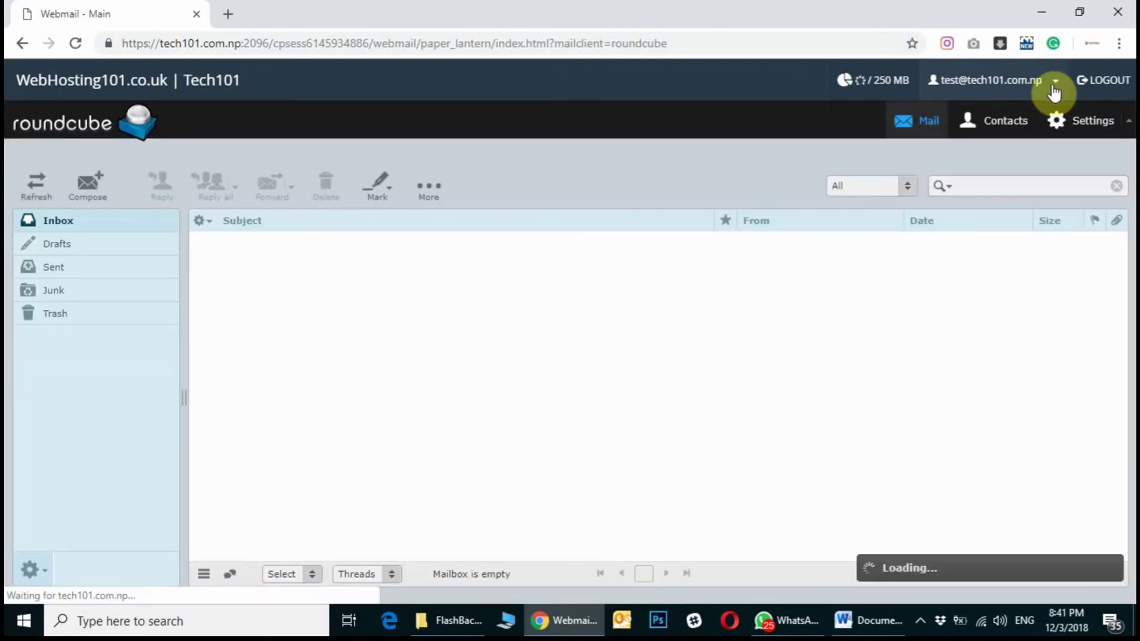
click(1054, 90)
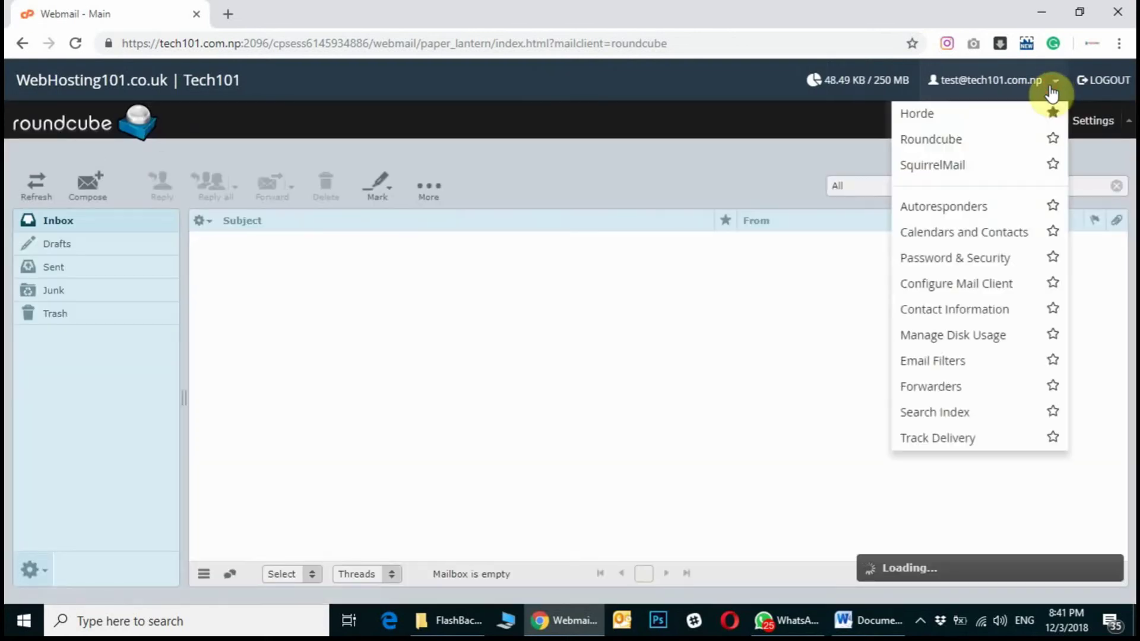
click(974, 162)
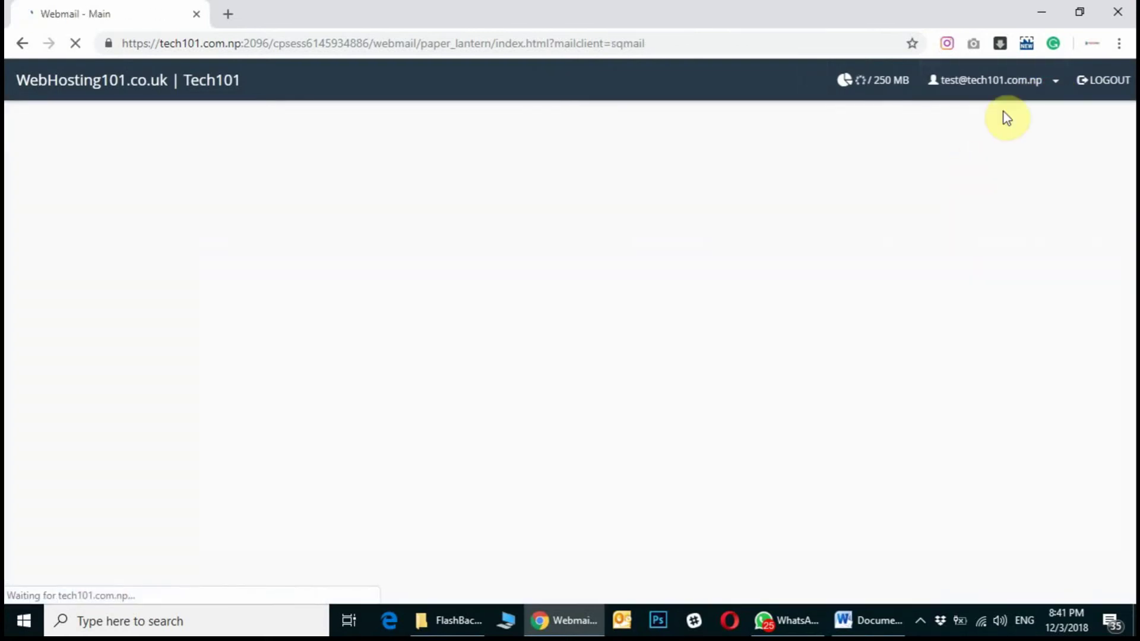
click(1022, 93)
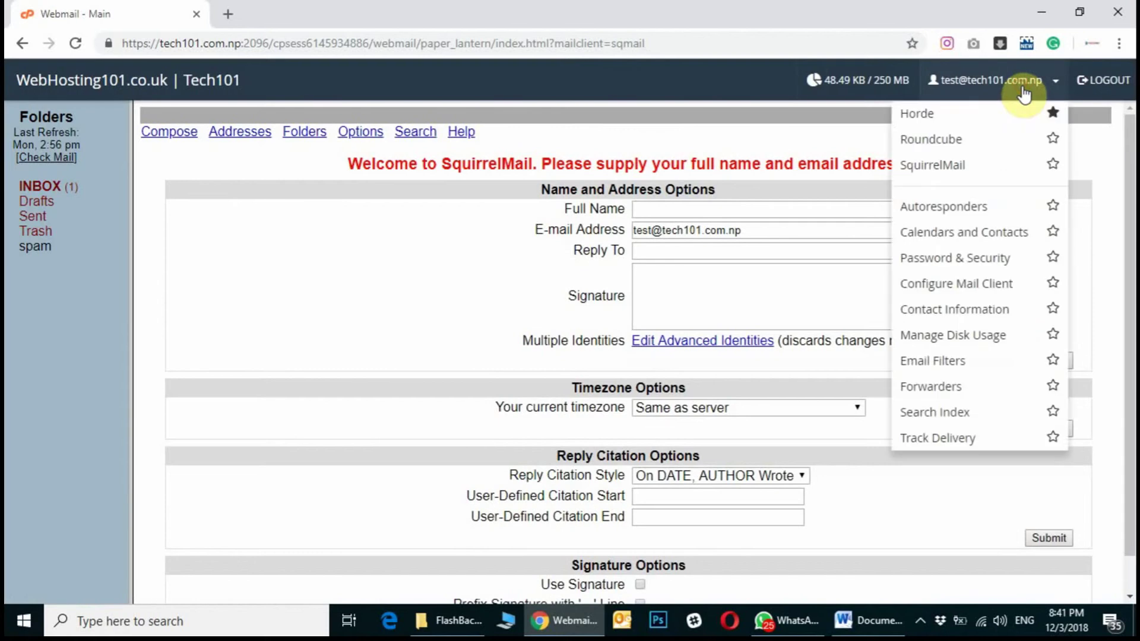
click(918, 114)
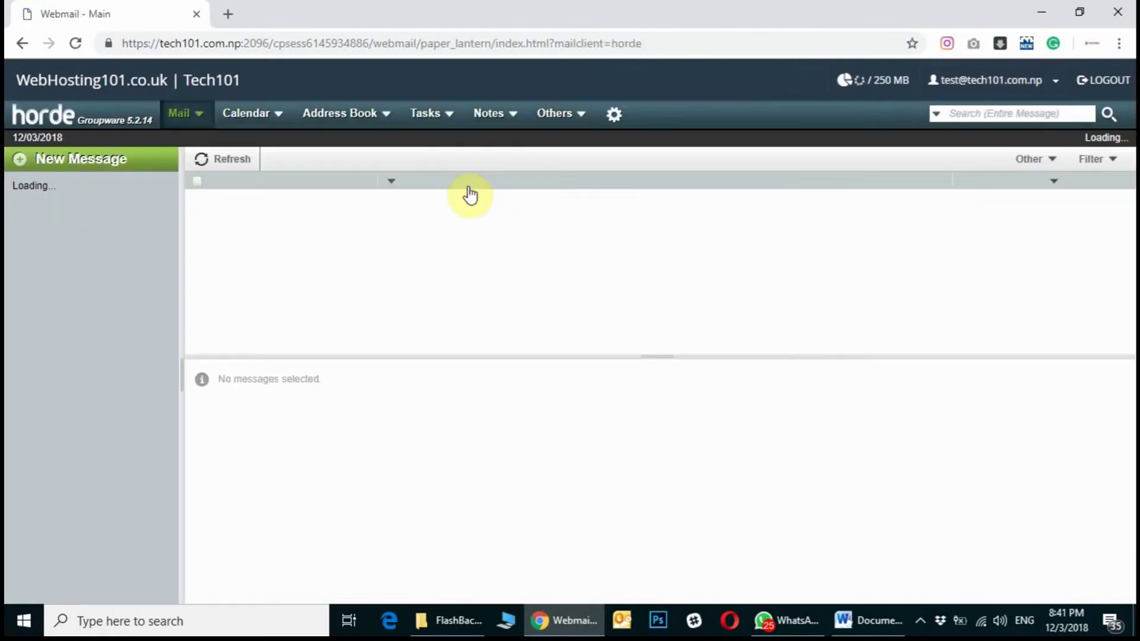
In the Word checklist, highlight the title and the Changing time zone step, then minimize Word.
click(868, 620)
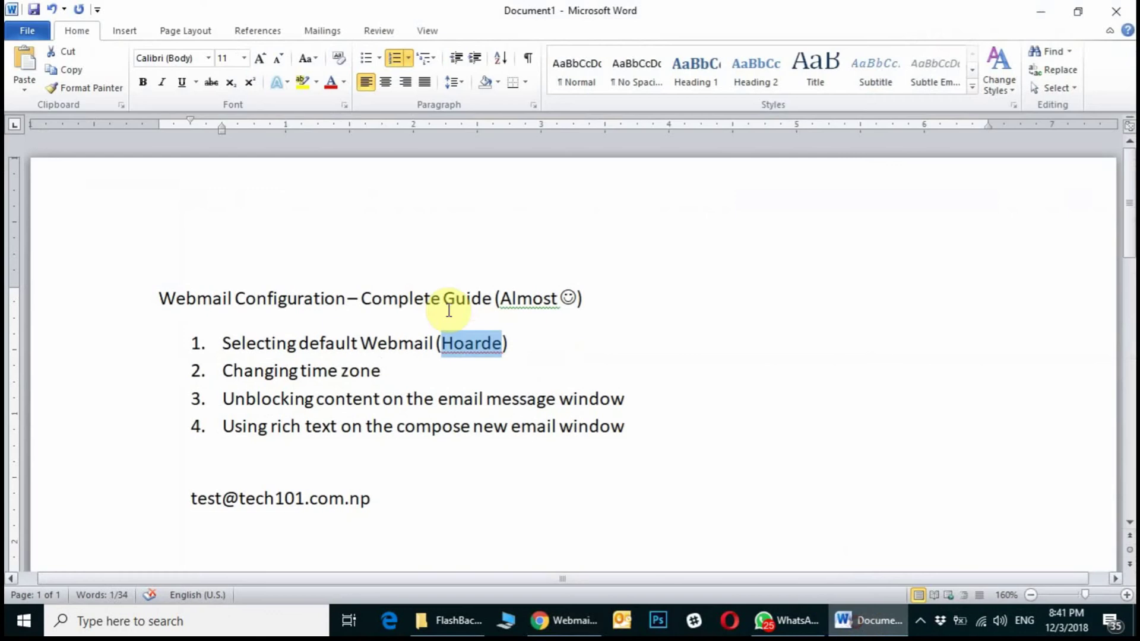
click(527, 342)
drag(471, 342, 159, 297)
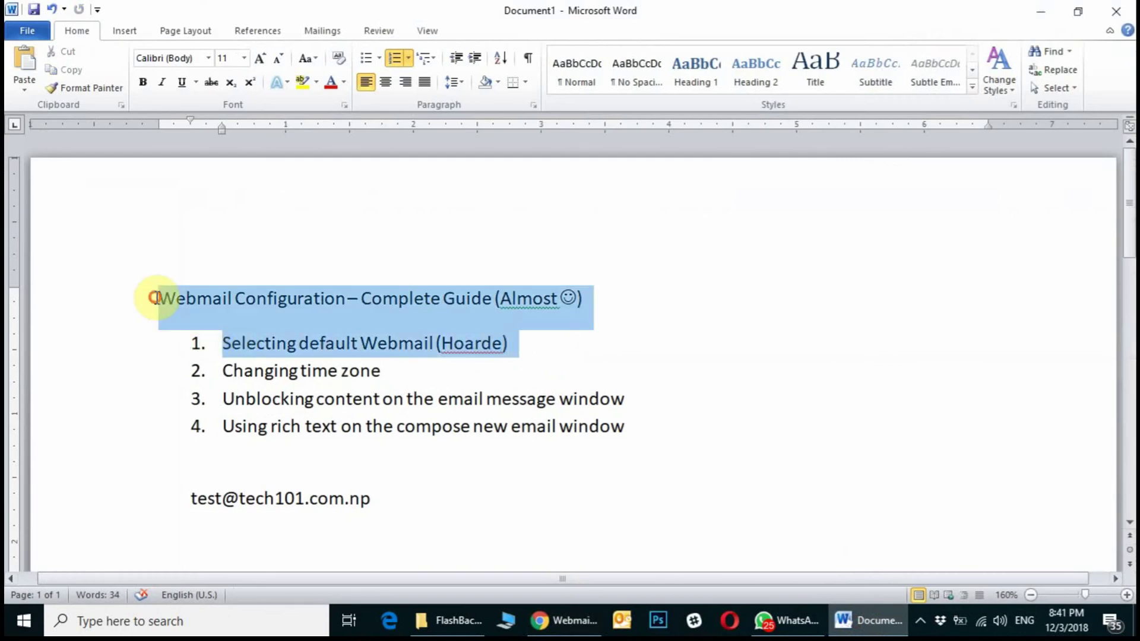
click(380, 371)
drag(380, 371, 223, 371)
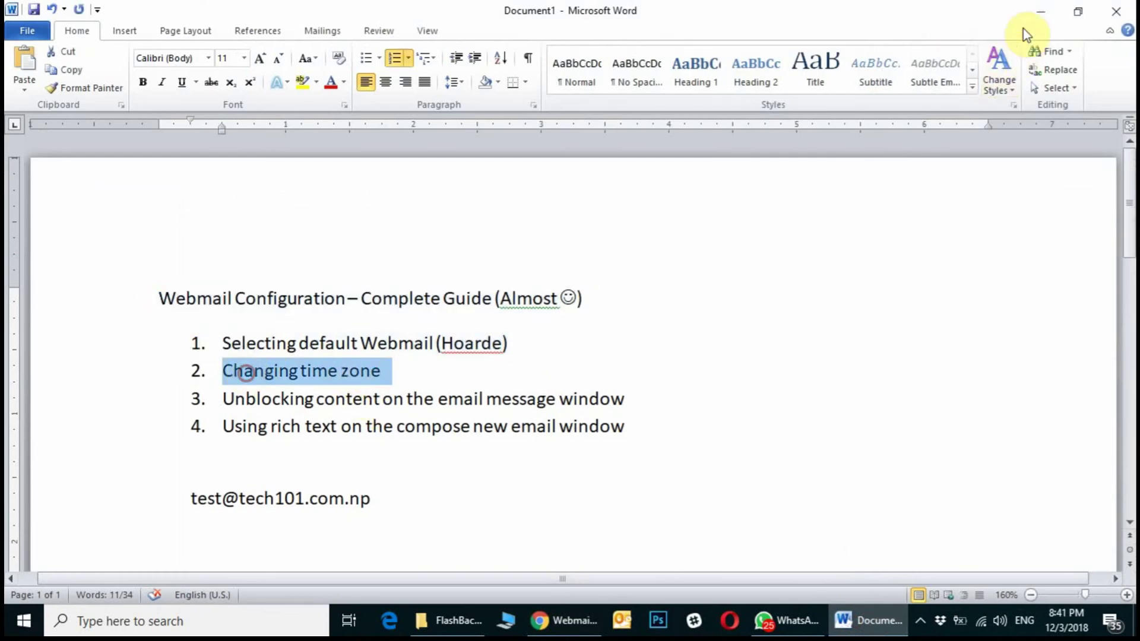
click(1040, 12)
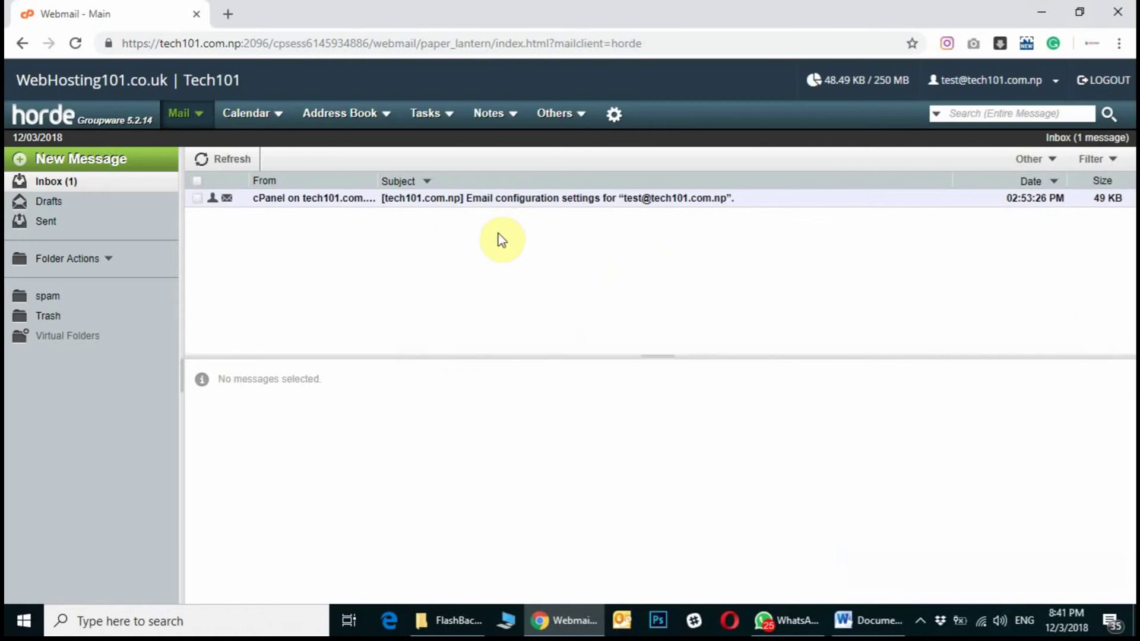
Open Global Preferences from the gear menu's Preferences submenu.
click(615, 116)
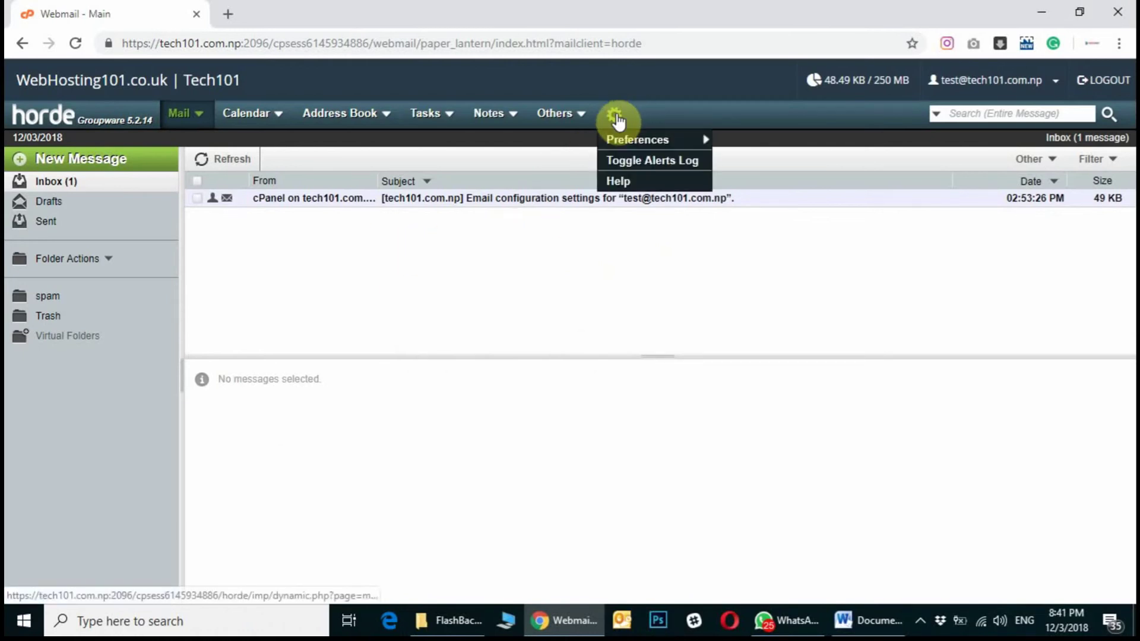
mouse_move(619, 144)
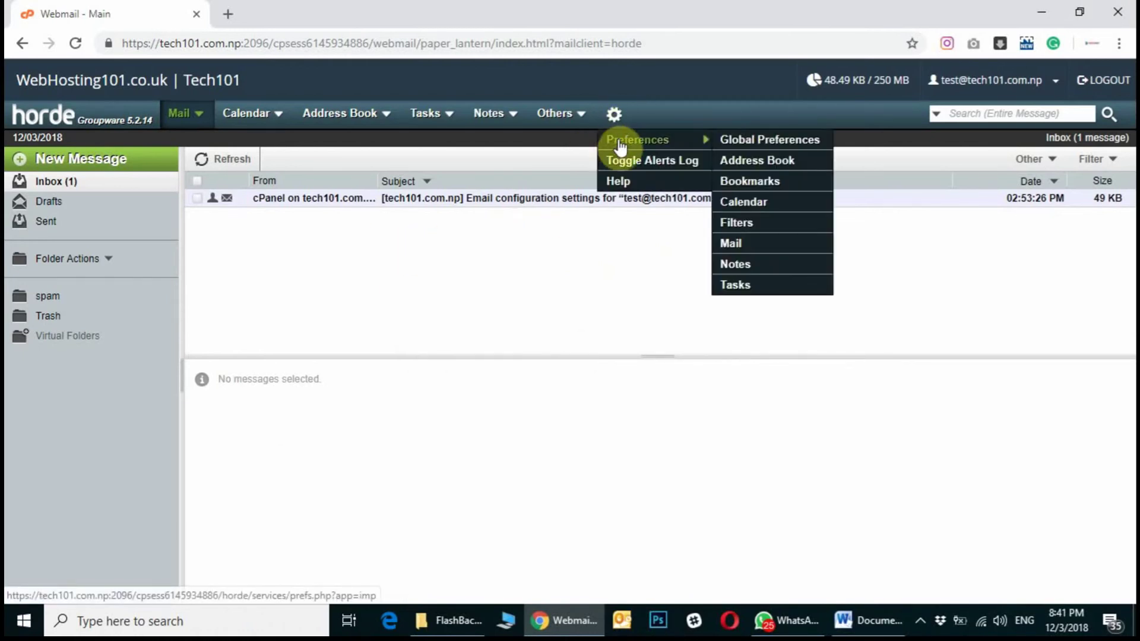
click(740, 142)
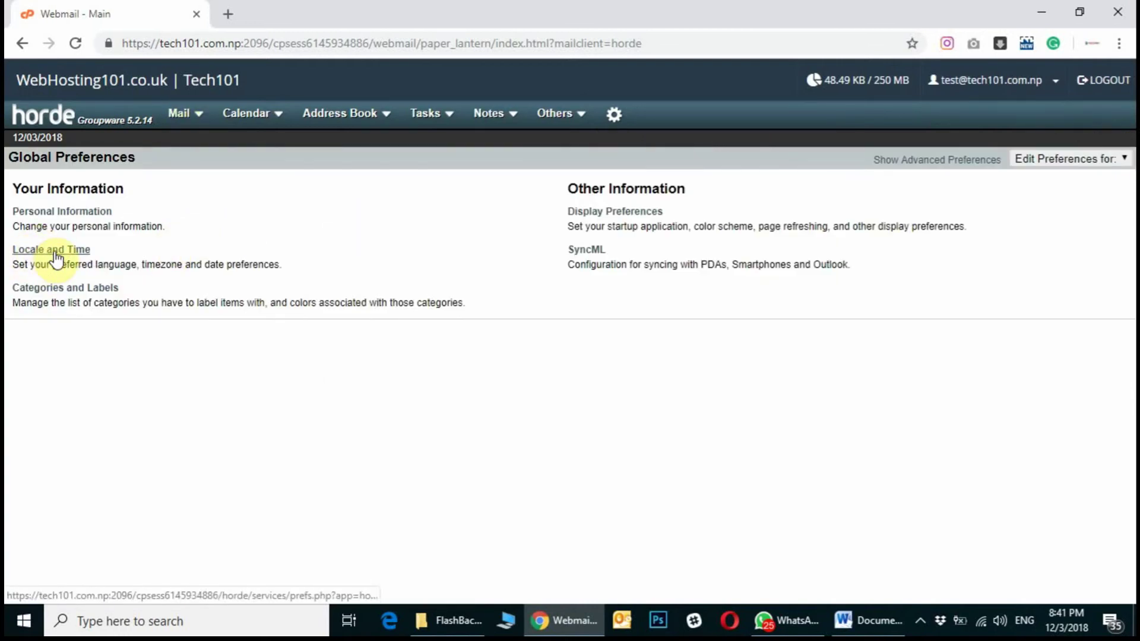
Set Horde's time zone to Asia/Kathmandu under Locale and Time, save, and return to Mail.
click(55, 256)
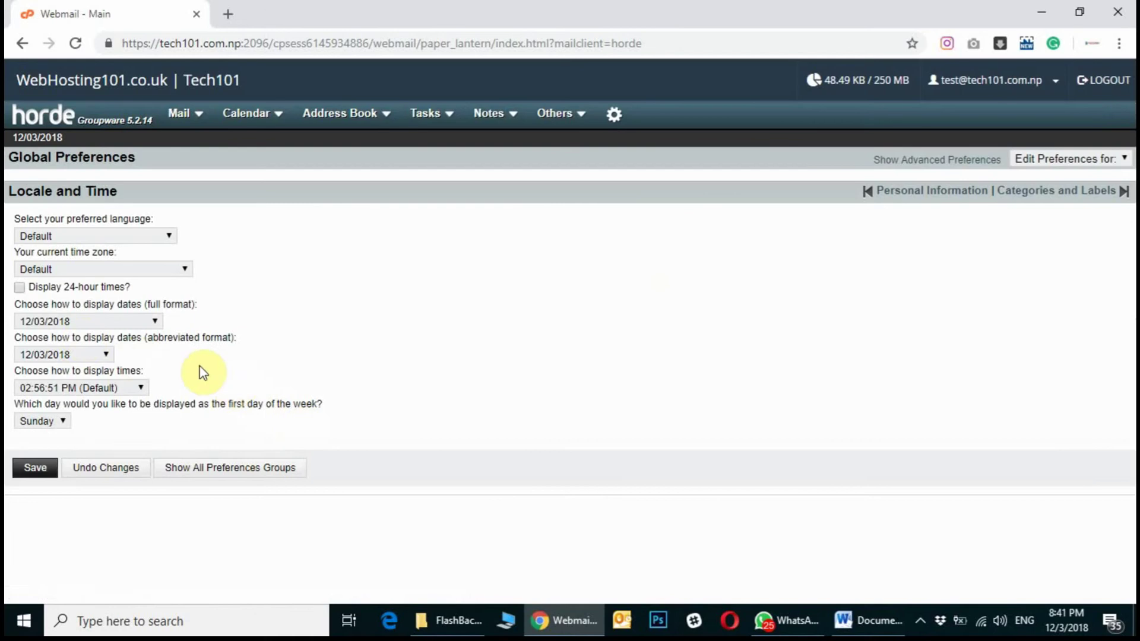
drag(73, 252, 175, 269)
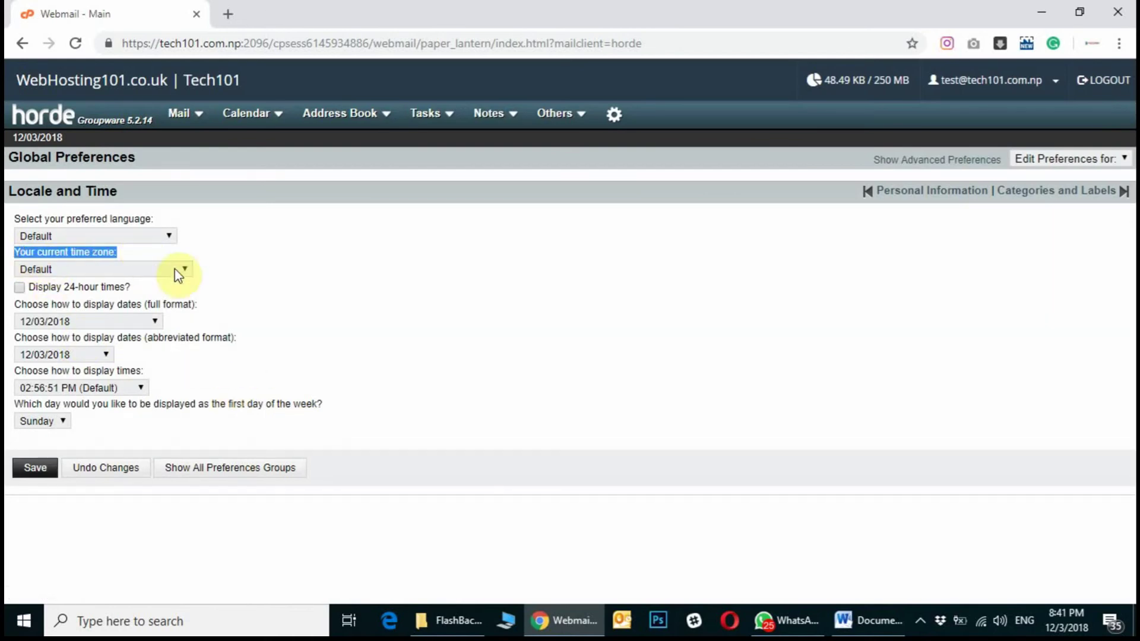
click(168, 270)
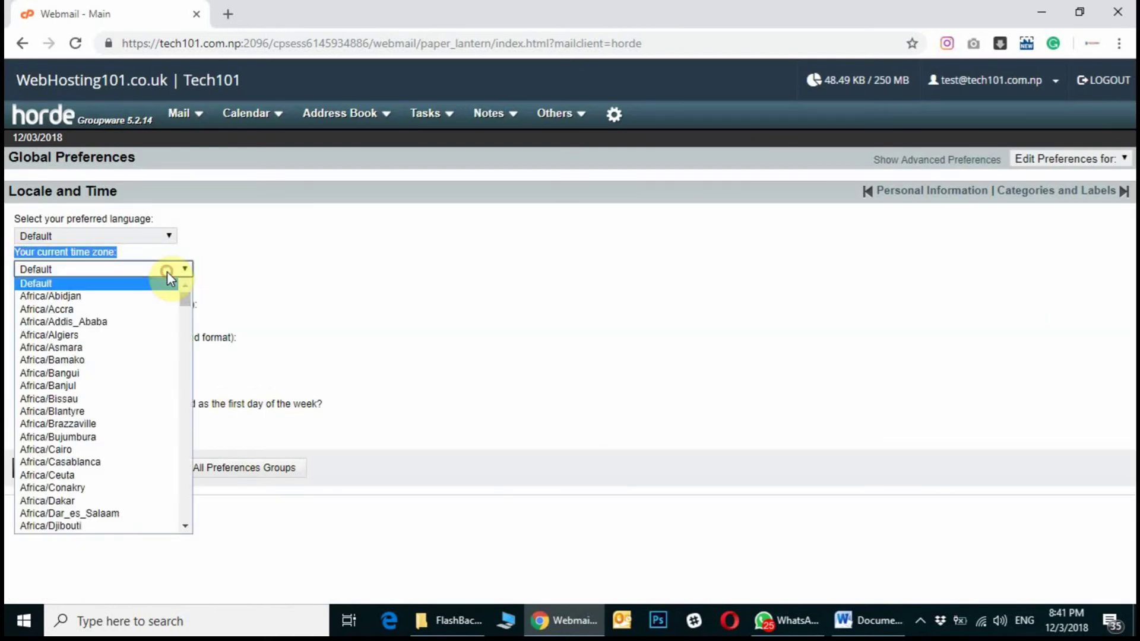
drag(184, 301, 193, 426)
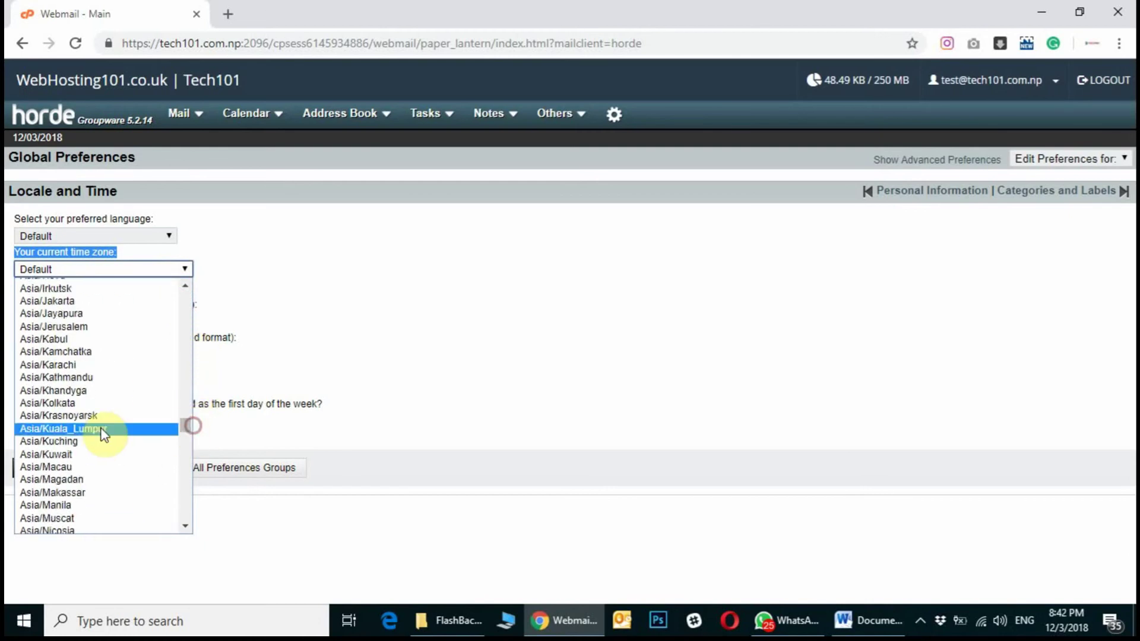
click(83, 378)
click(36, 469)
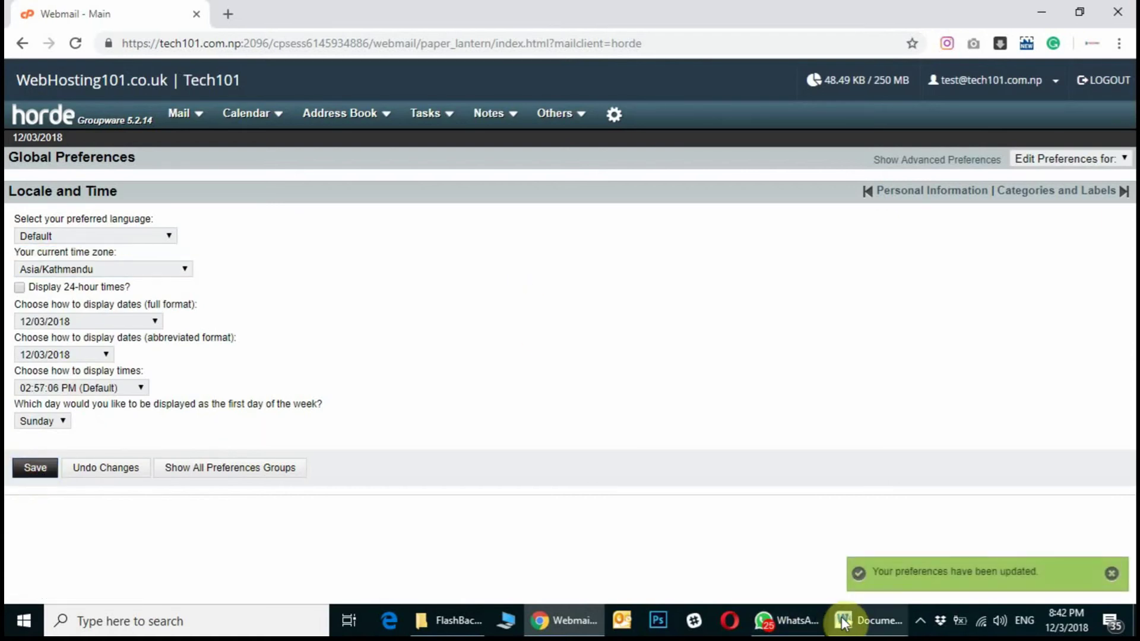
click(183, 119)
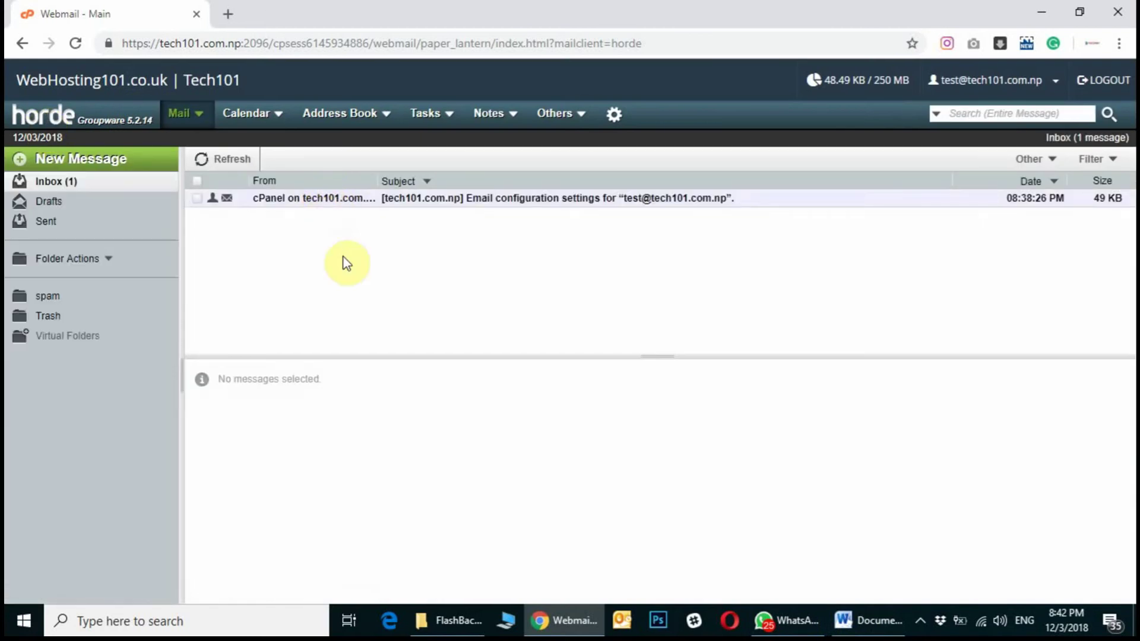
key(alt+Tab)
Highlight the Changing time zone and Unblocking content steps in the checklist, then minimize Word.
click(443, 401)
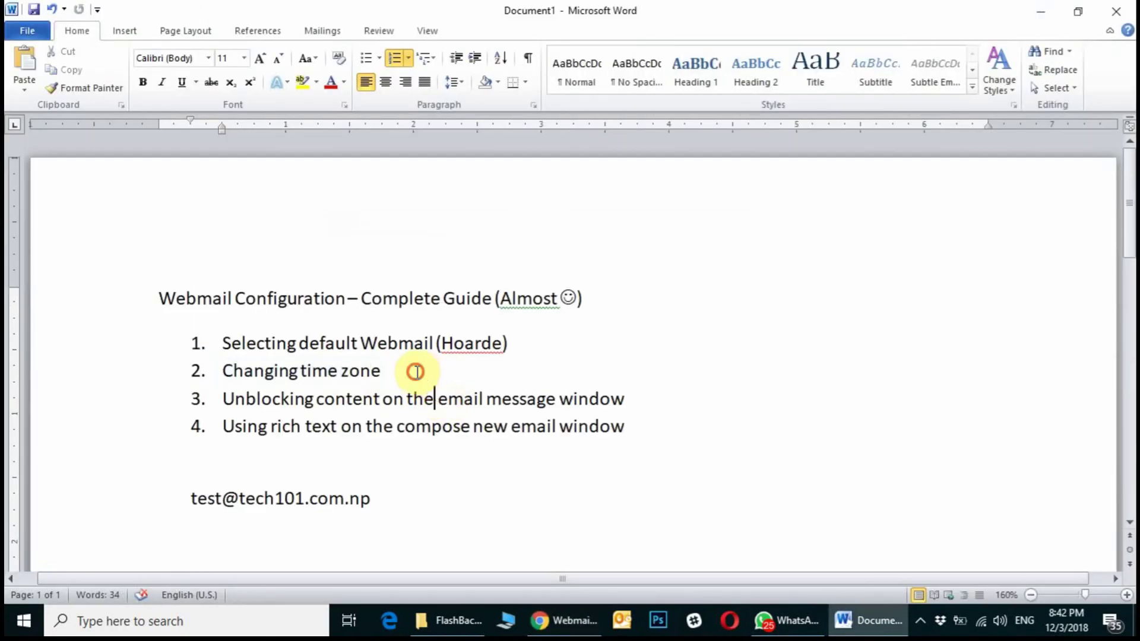
drag(414, 371, 233, 370)
click(416, 375)
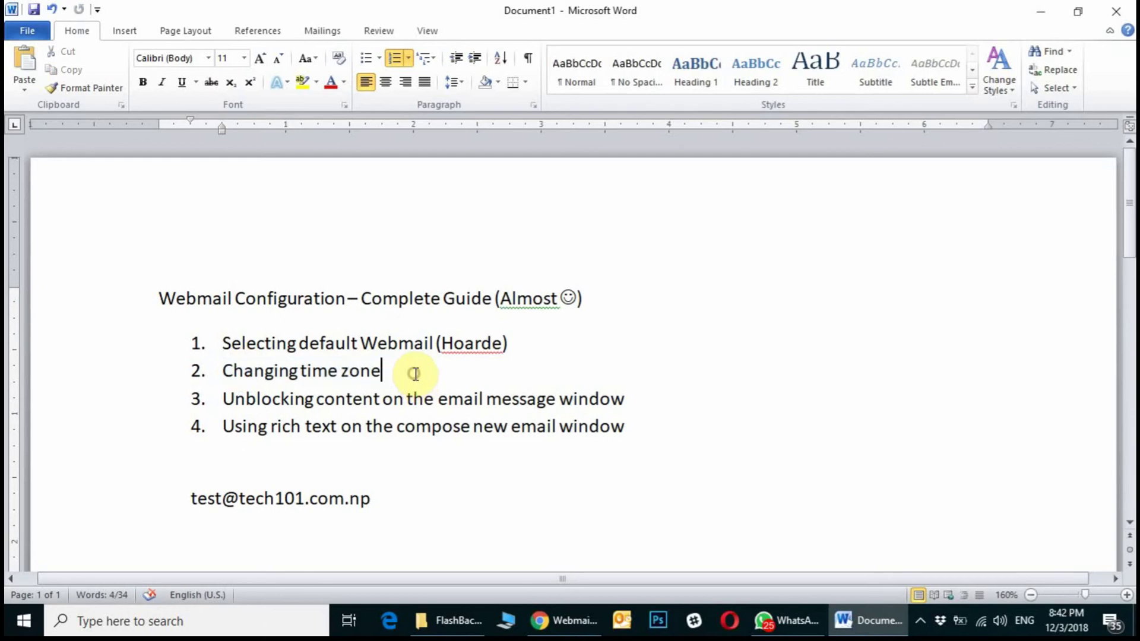
drag(223, 400, 351, 398)
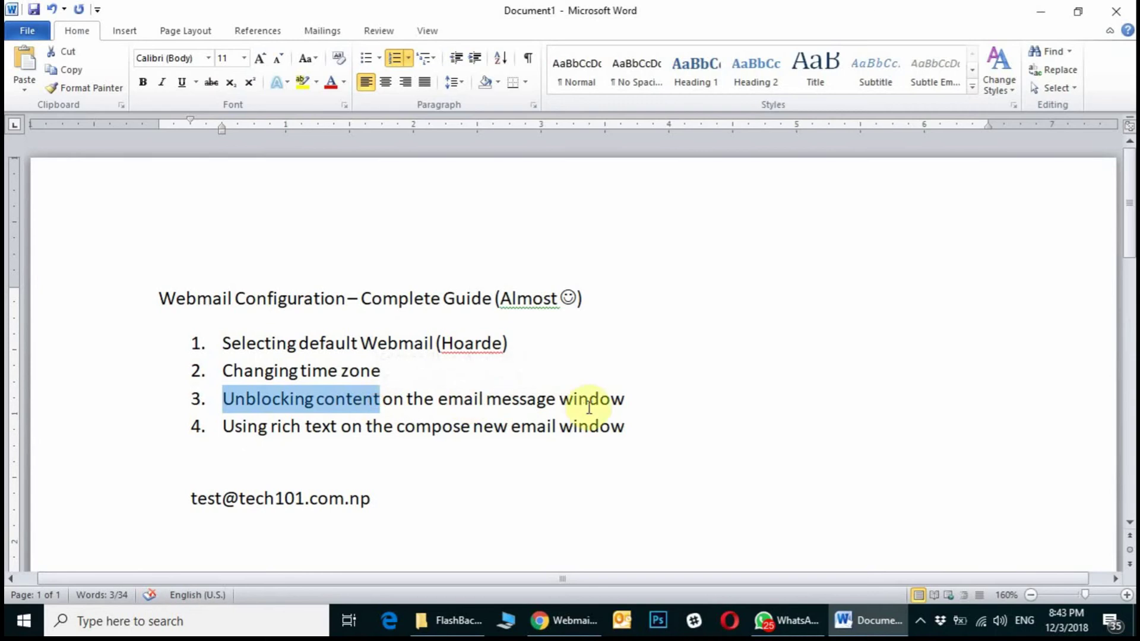
click(628, 397)
drag(628, 397, 226, 398)
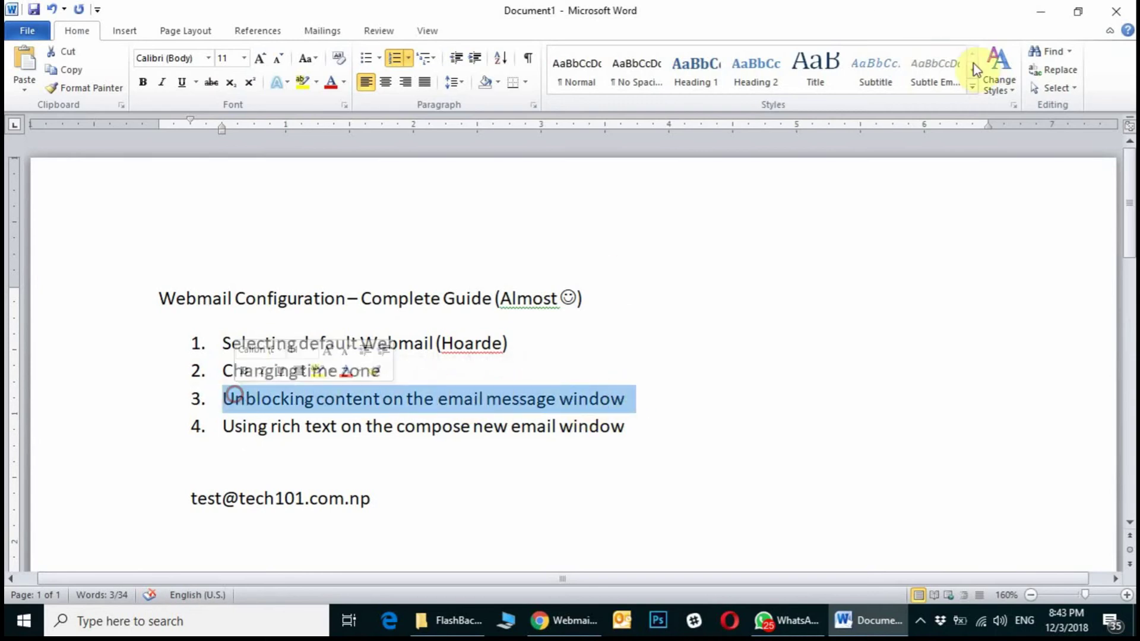
click(1040, 14)
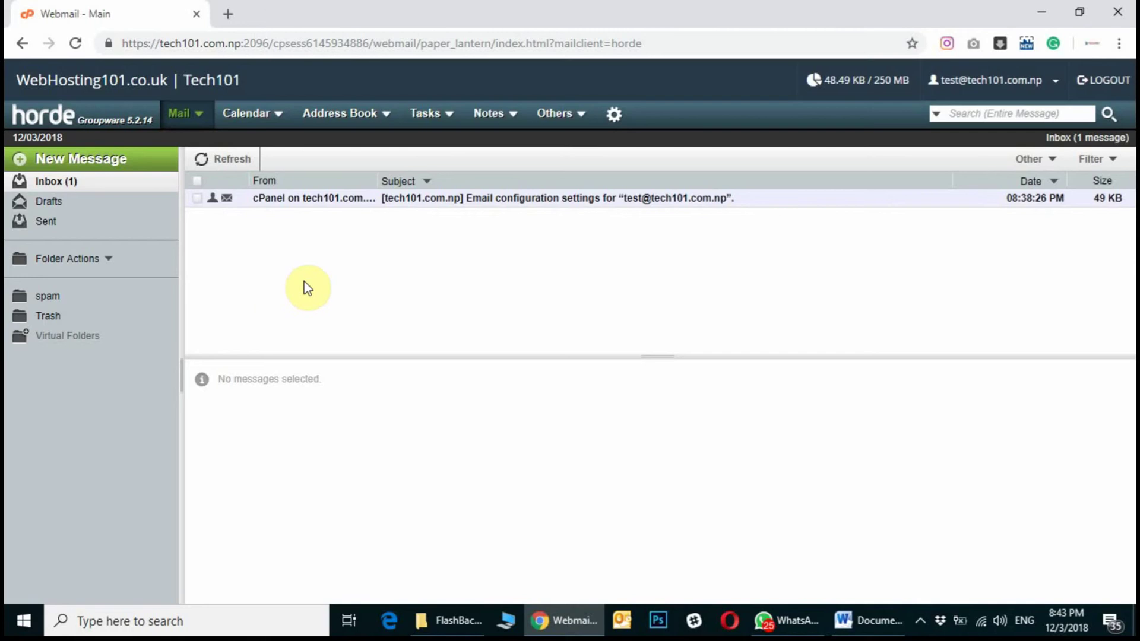
click(862, 624)
click(862, 623)
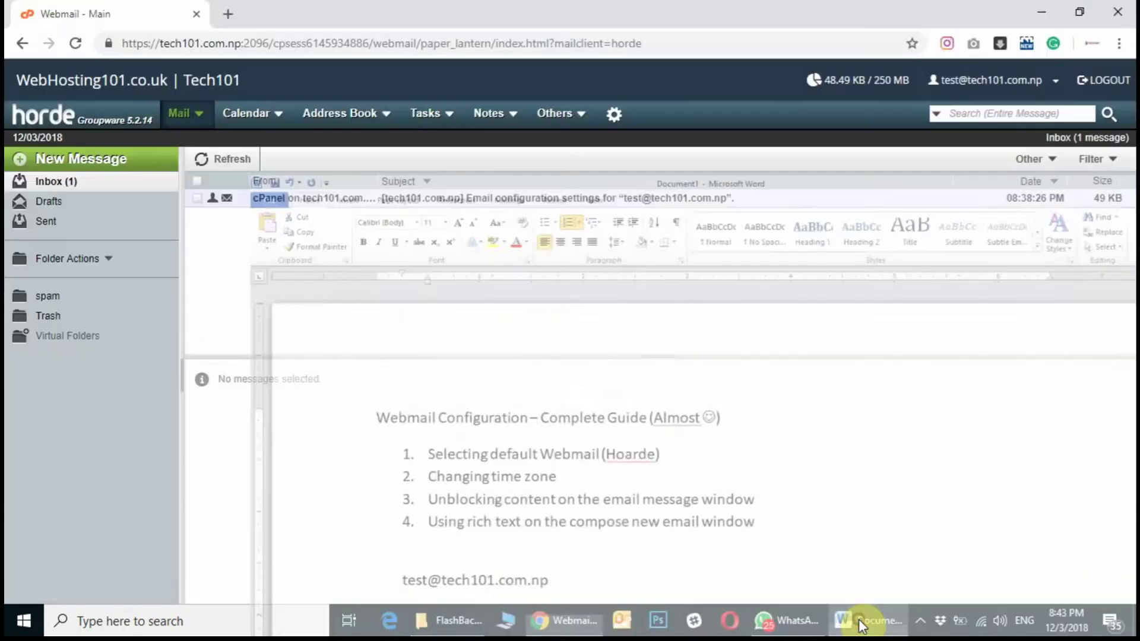
click(395, 209)
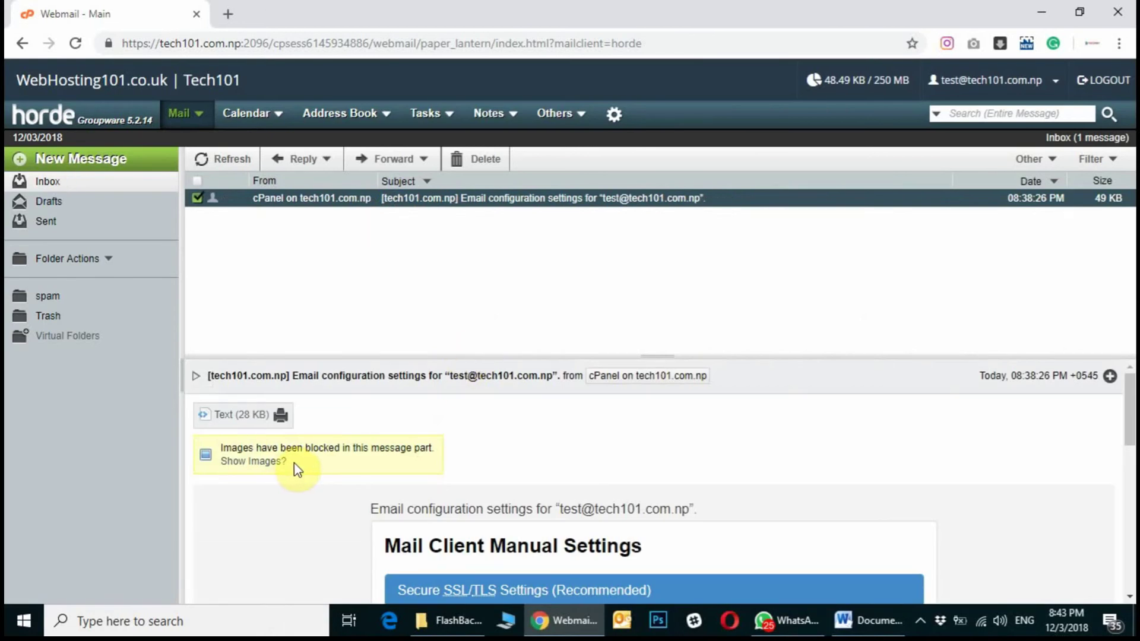
drag(286, 463, 214, 443)
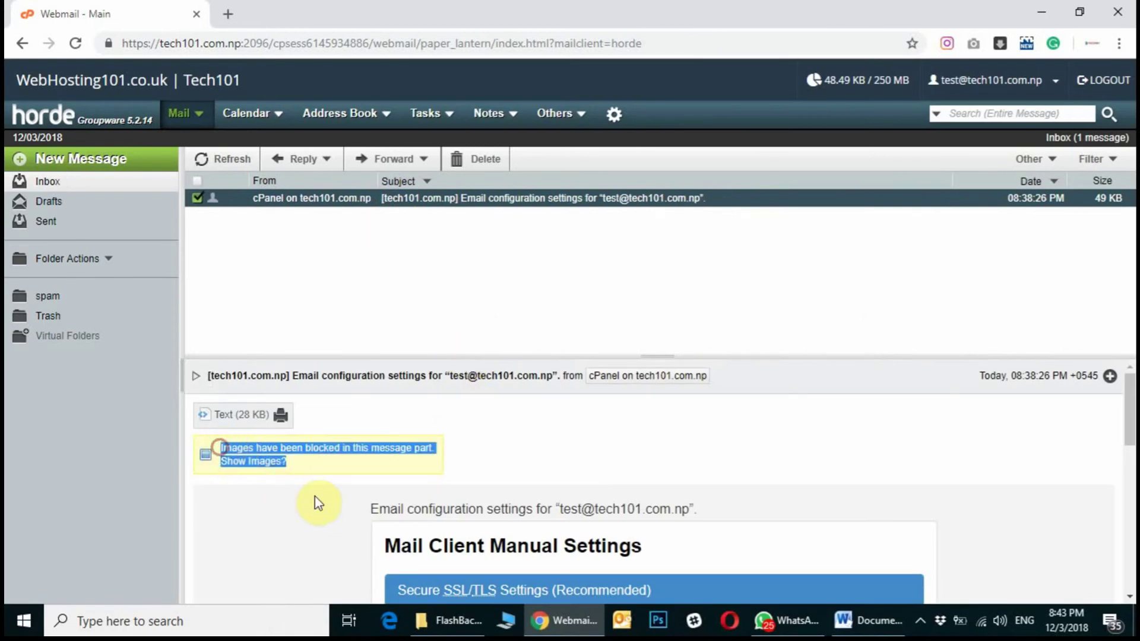
click(304, 493)
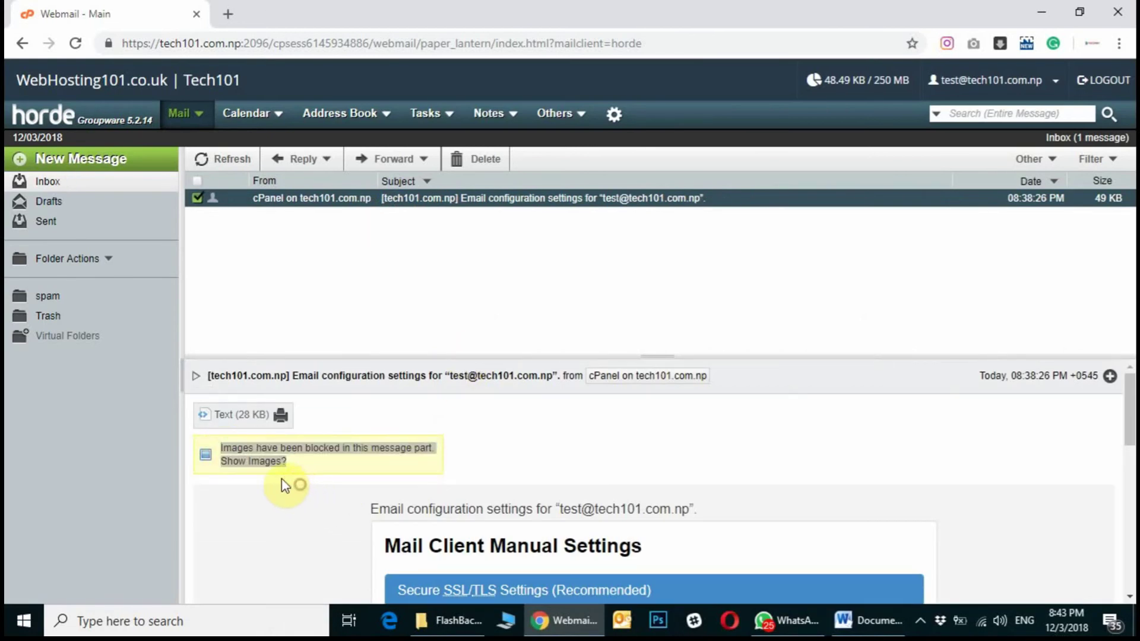
click(527, 448)
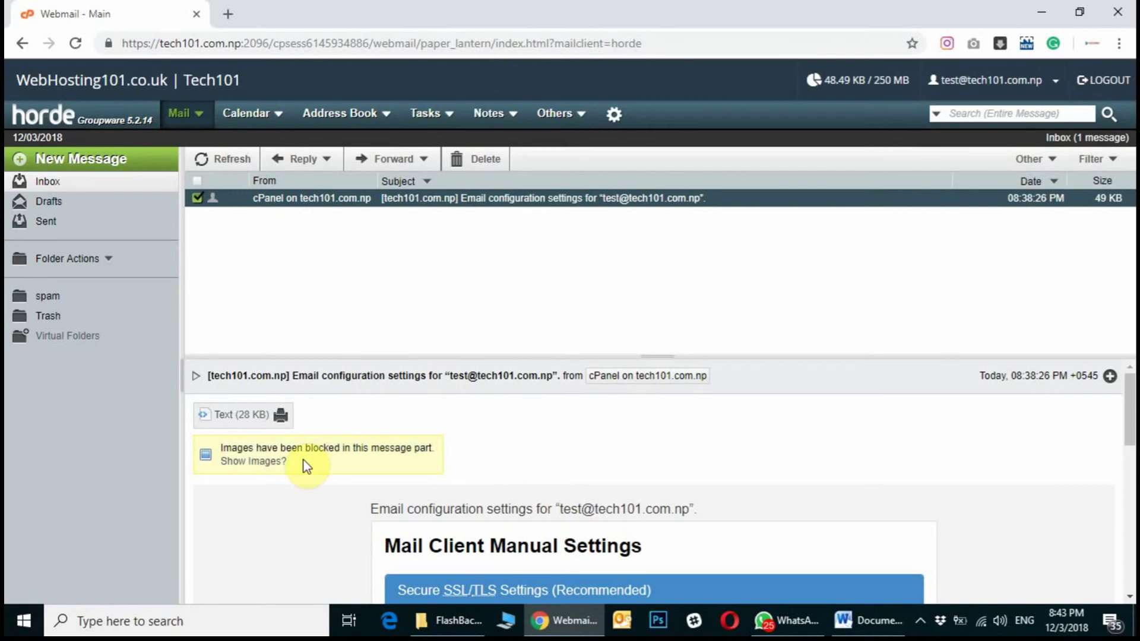
scroll(434, 460, down, 1)
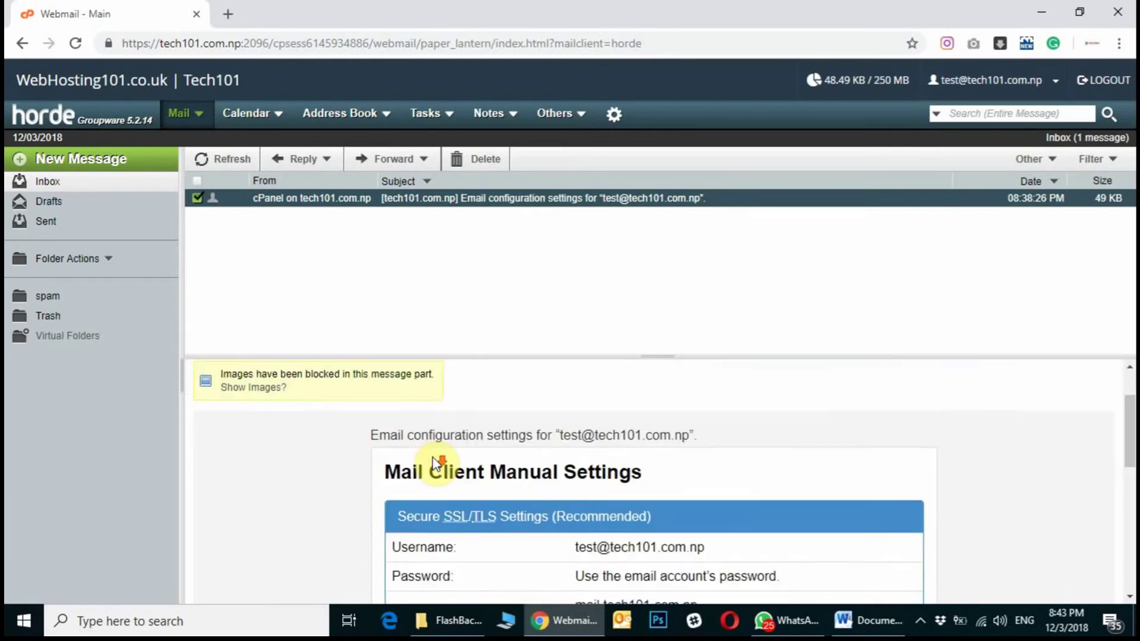
scroll(326, 464, down, 6)
scroll(327, 468, up, 4)
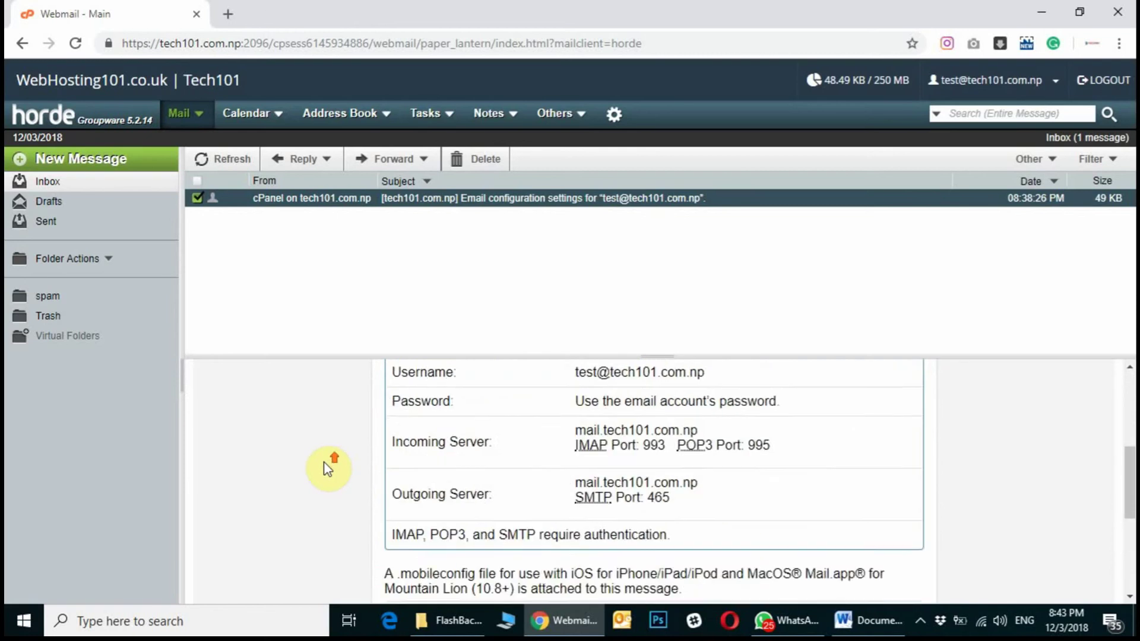
scroll(326, 469, up, 2)
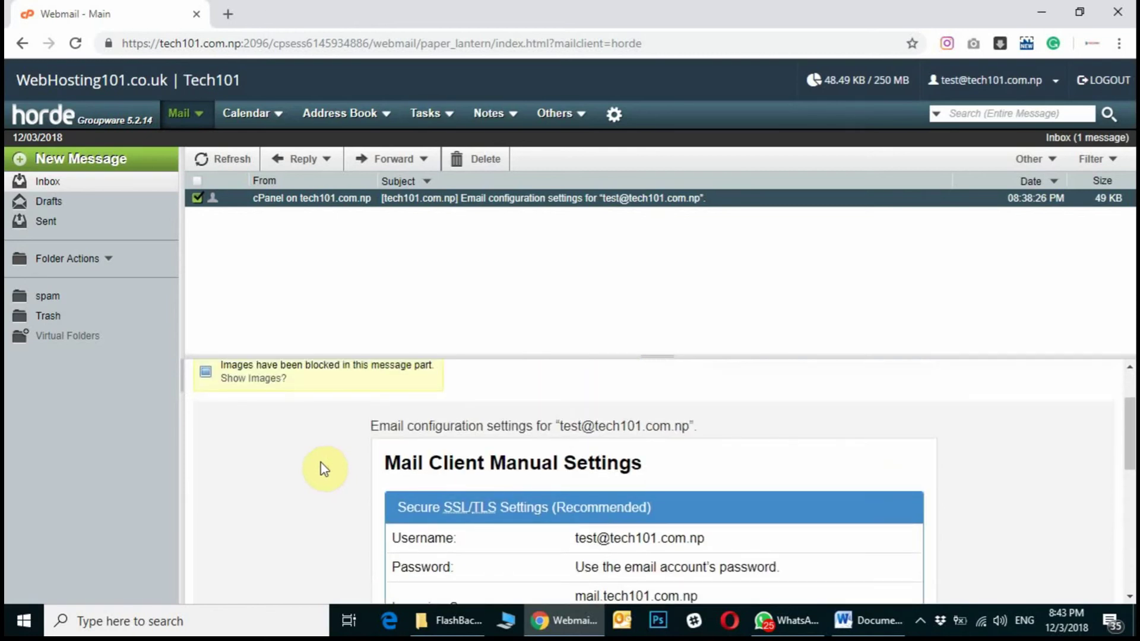
scroll(316, 463, down, 8)
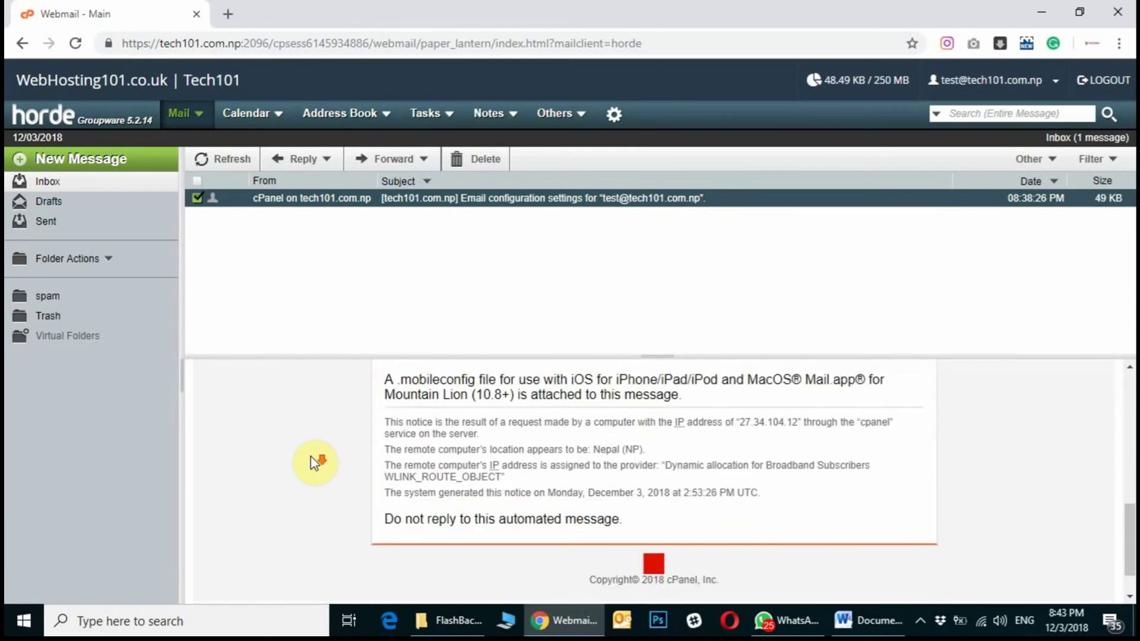
scroll(274, 475, up, 8)
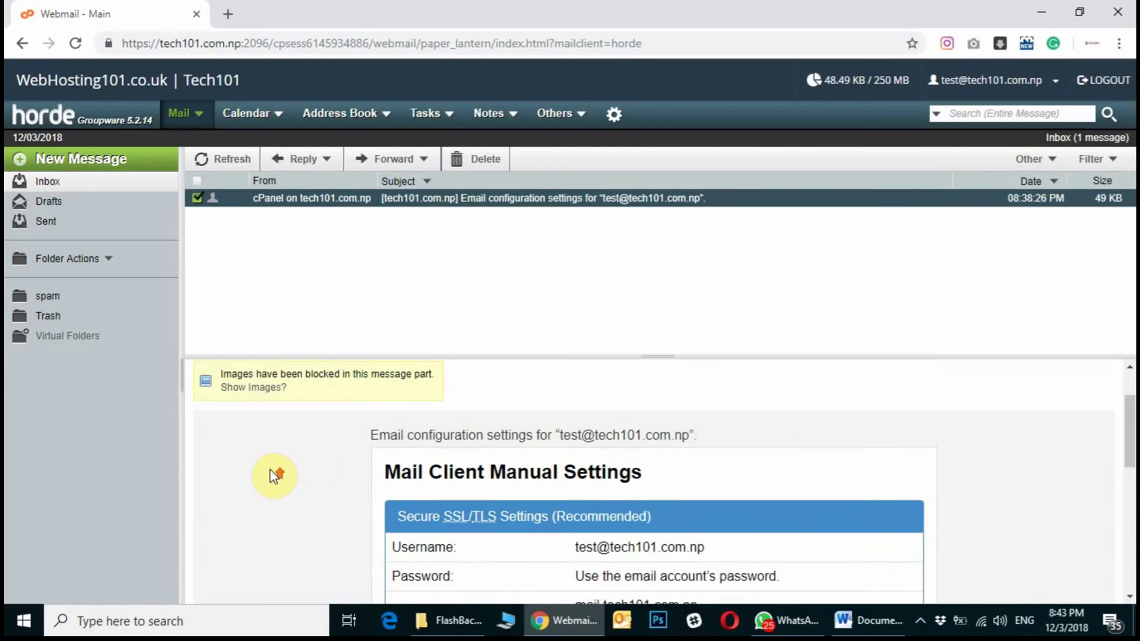
scroll(274, 475, up, 1)
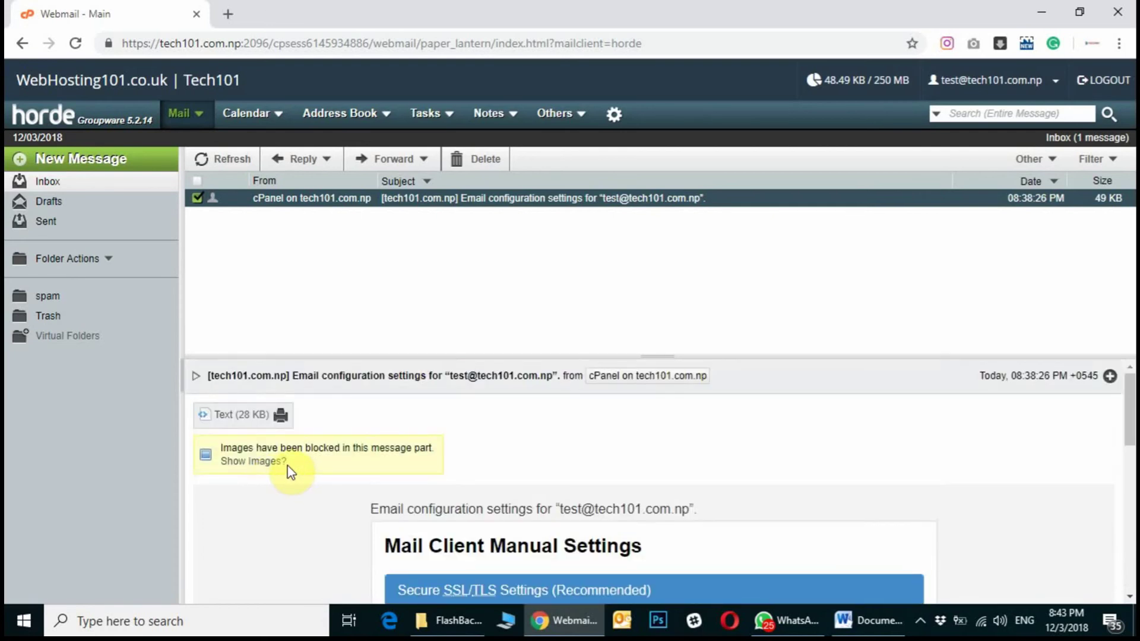
triple_click(287, 465)
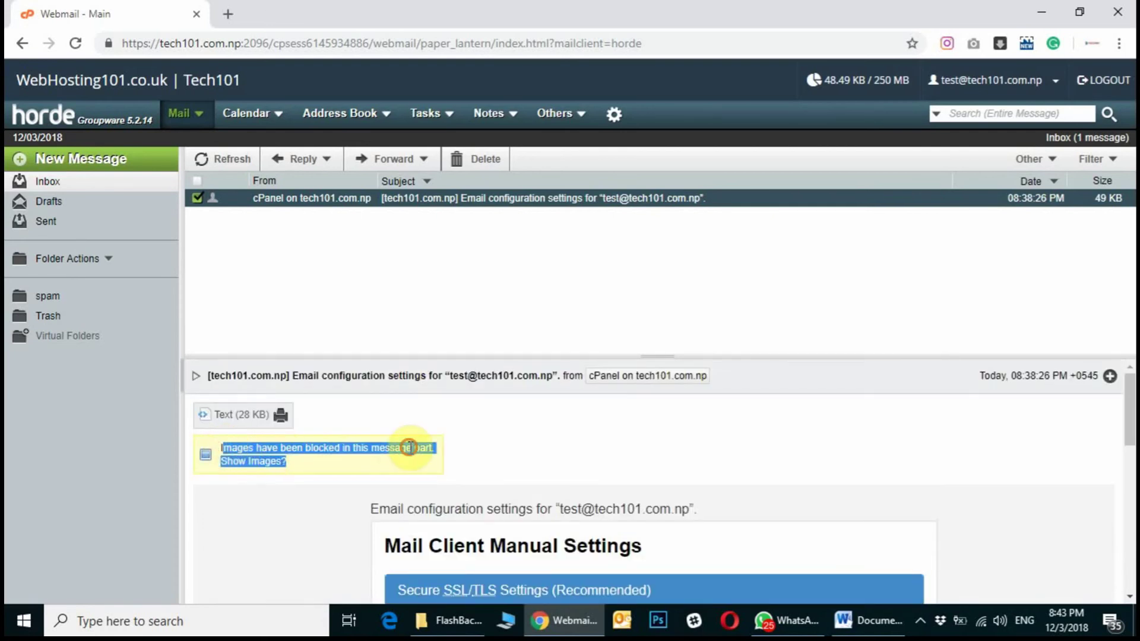
click(484, 452)
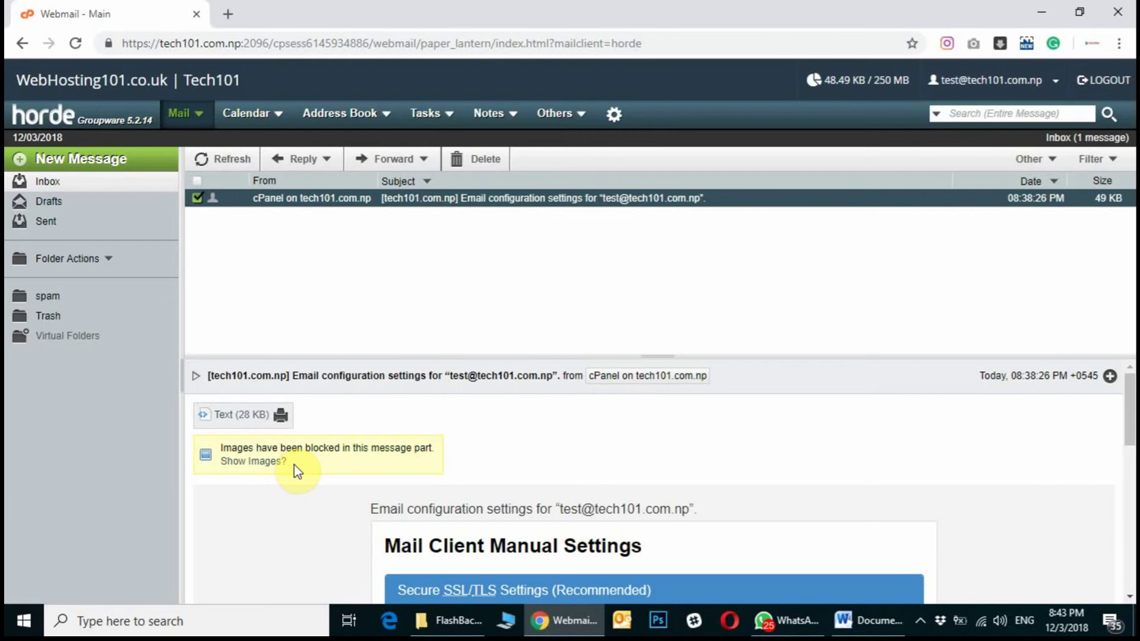
drag(293, 464, 225, 444)
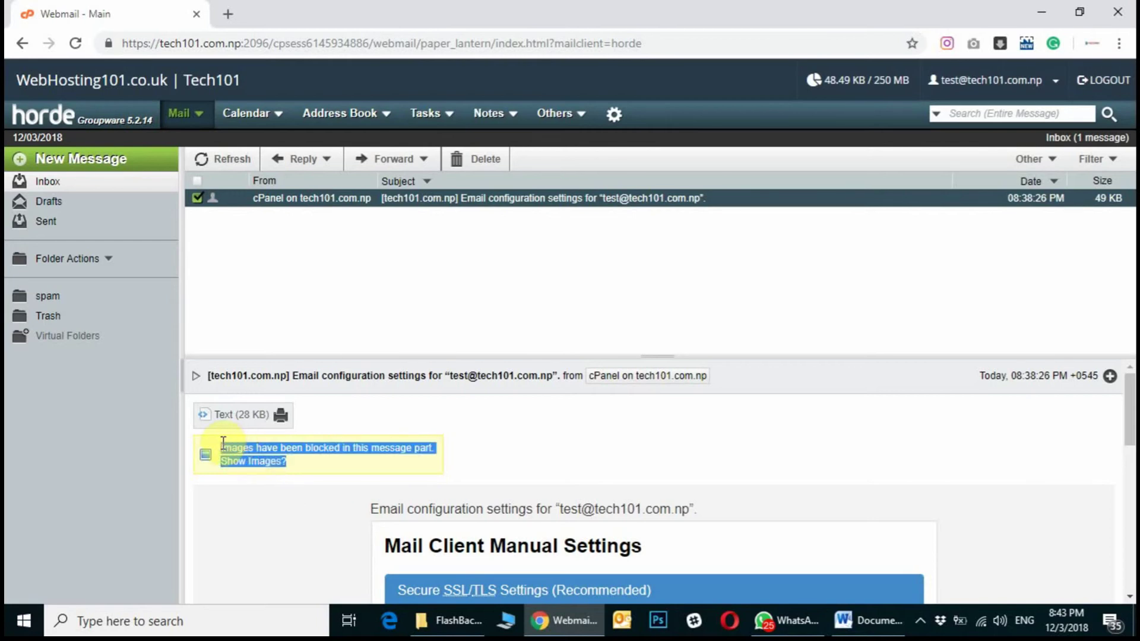
click(489, 462)
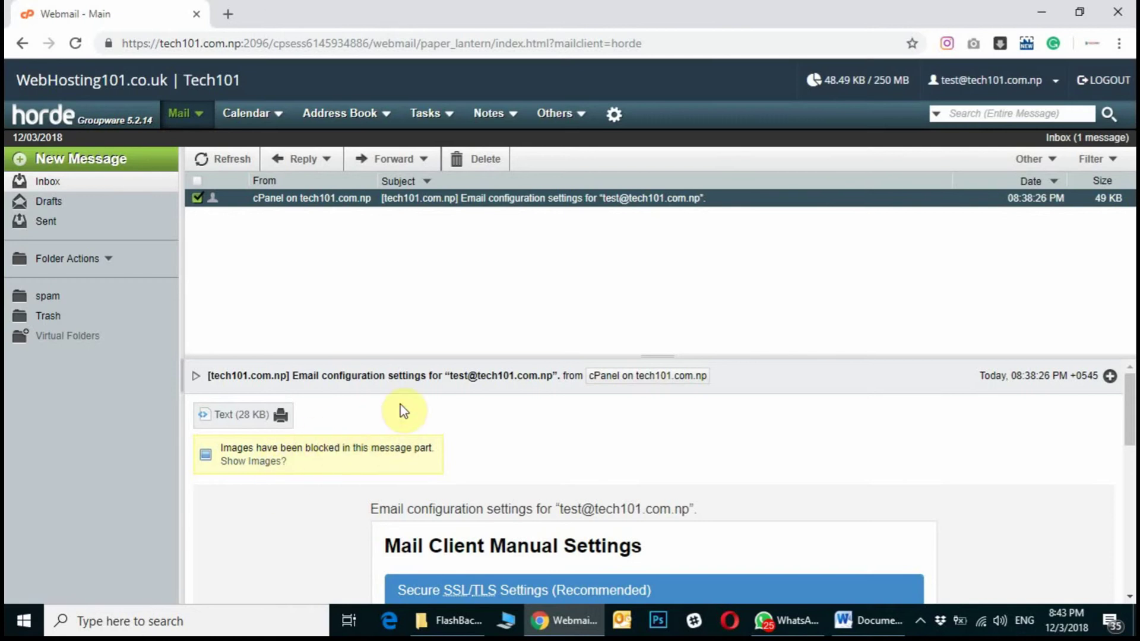
click(614, 114)
In Mail > Viewing preferences, turn off blocking images in messages, save, and return to the inbox.
mouse_move(618, 141)
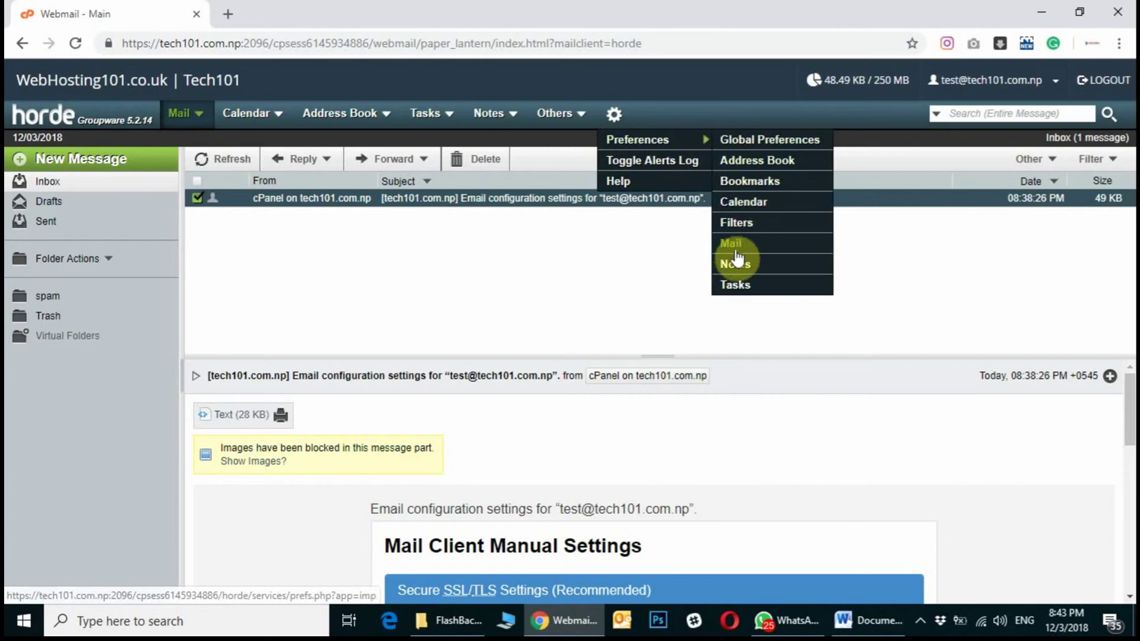
click(778, 248)
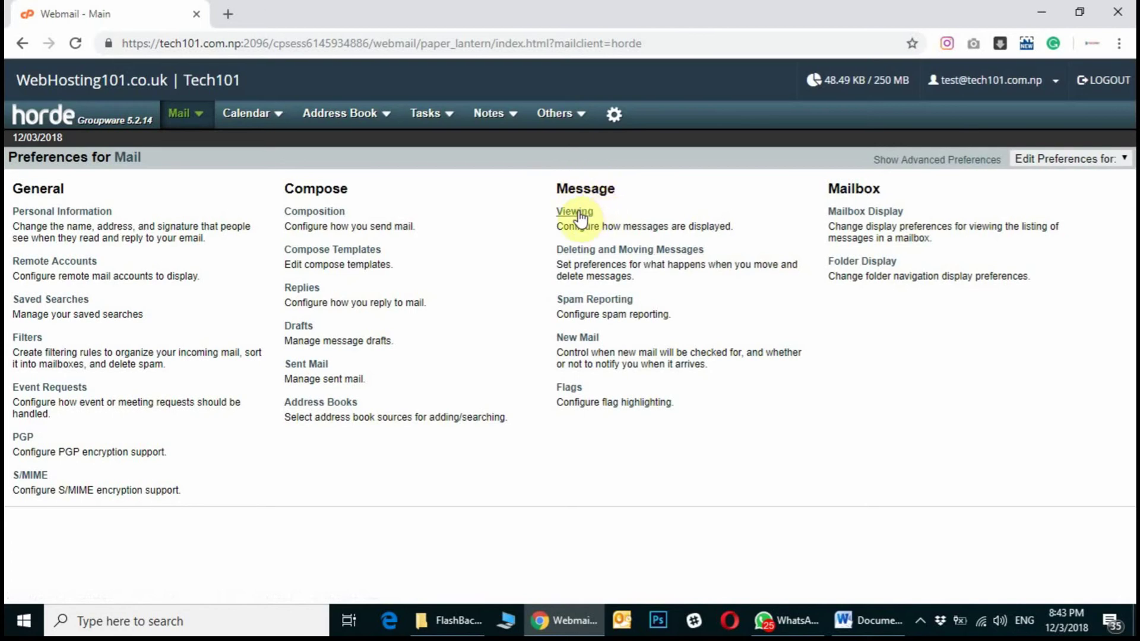
click(577, 214)
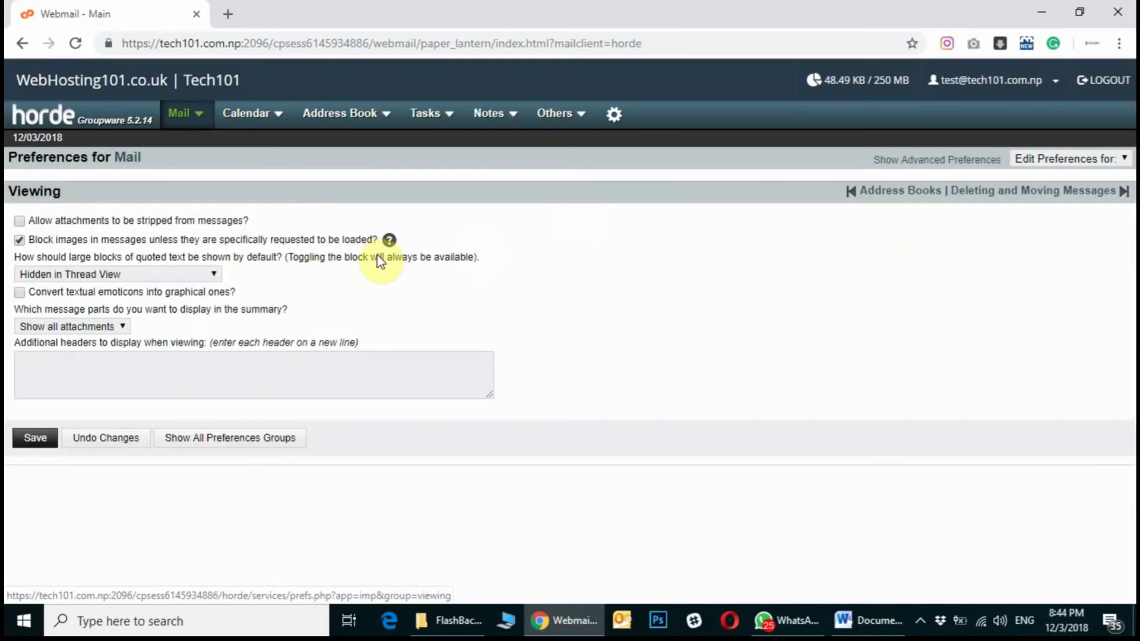
drag(34, 240, 367, 238)
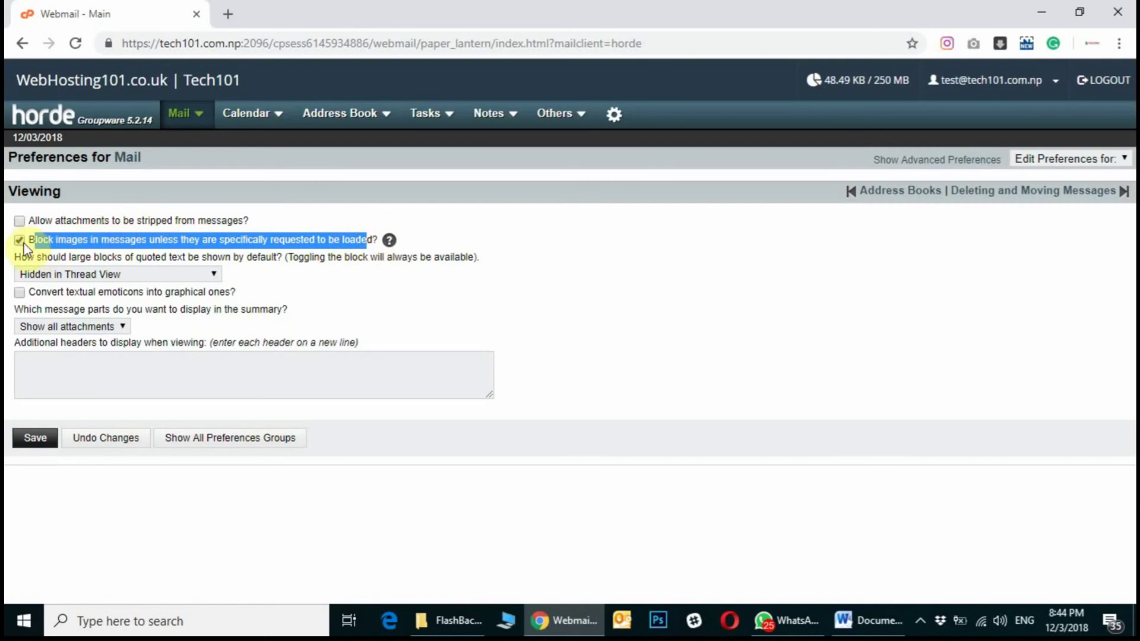
click(41, 444)
click(184, 117)
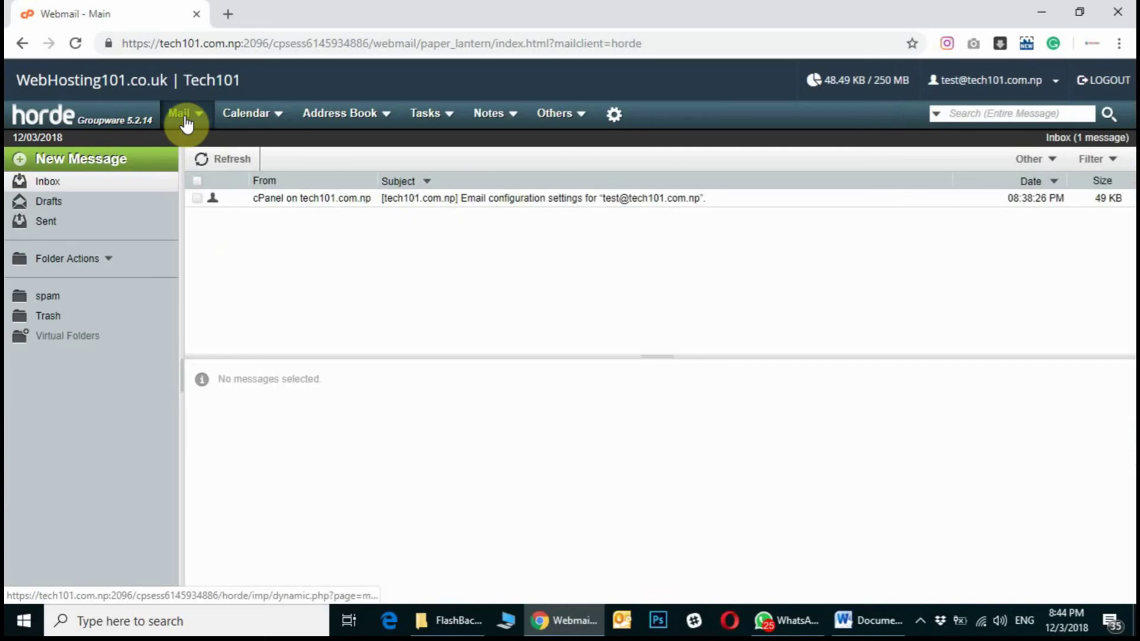
Open the cPanel configuration message, check its headers and confirm its images load without a blocked notice.
click(451, 200)
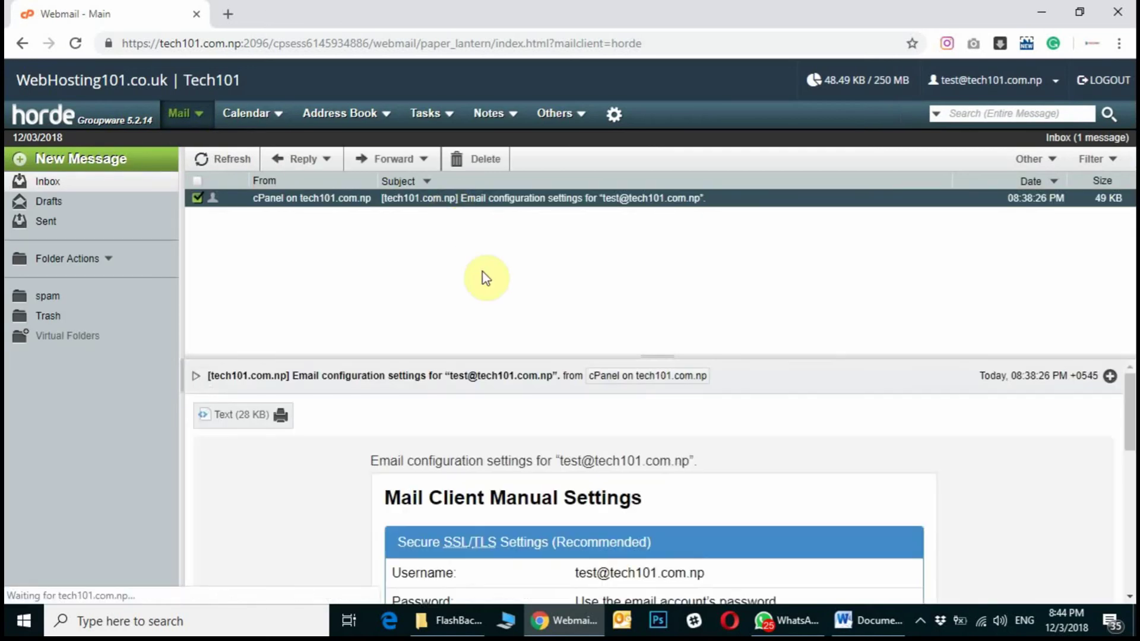
click(196, 378)
click(197, 377)
scroll(364, 484, down, 10)
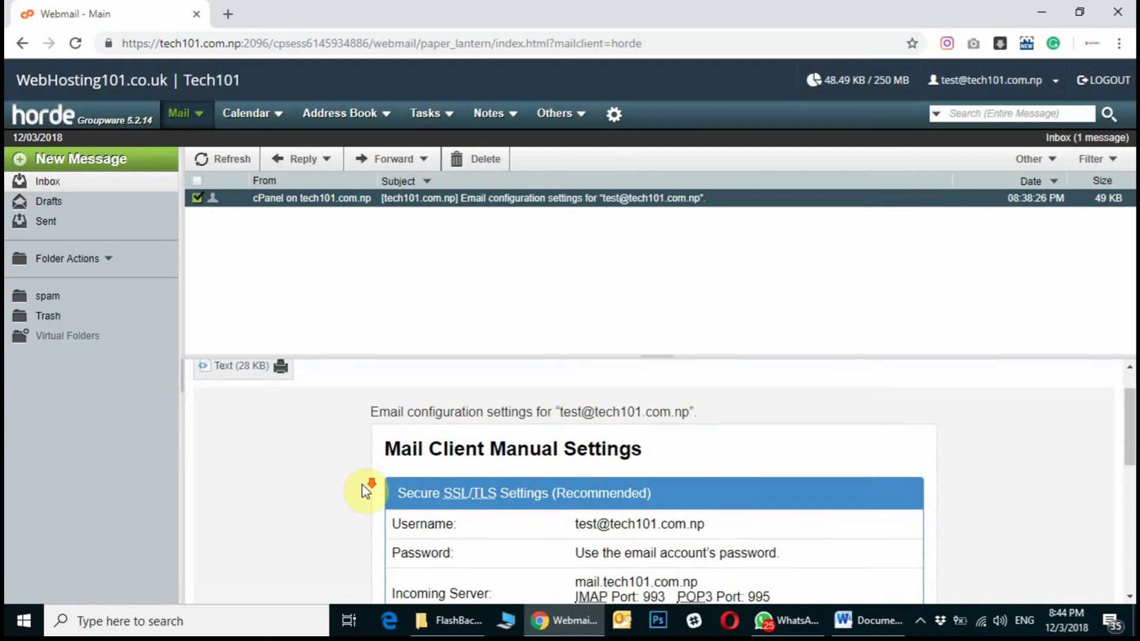
scroll(363, 487, up, 10)
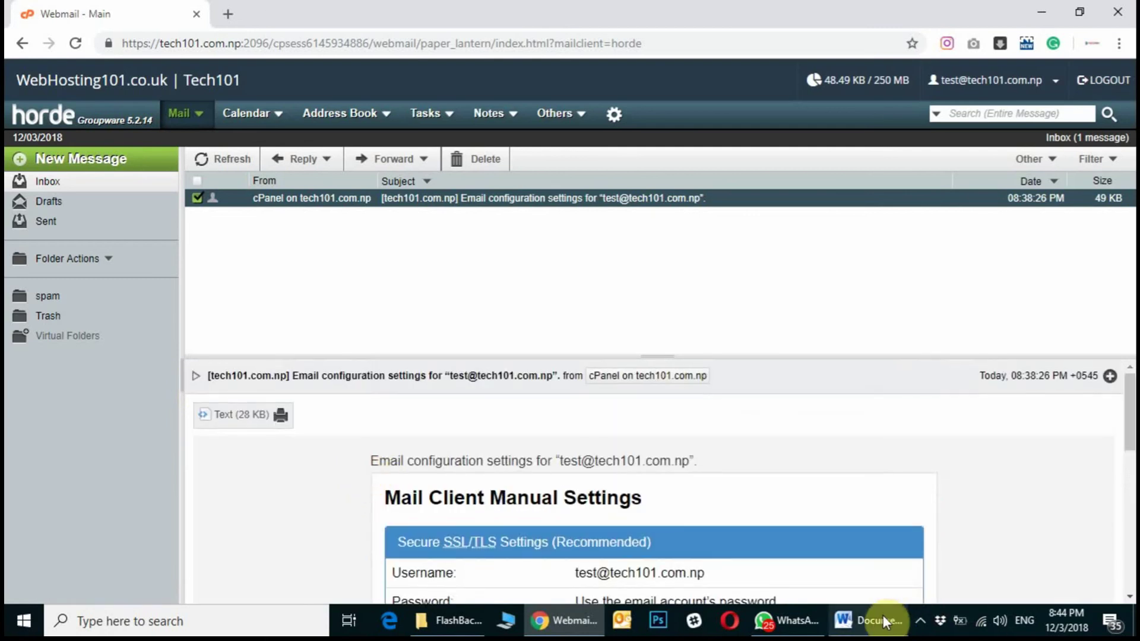
click(882, 615)
Highlight guide item 4 about rich text in Word, then minimise Word.
click(653, 383)
click(639, 404)
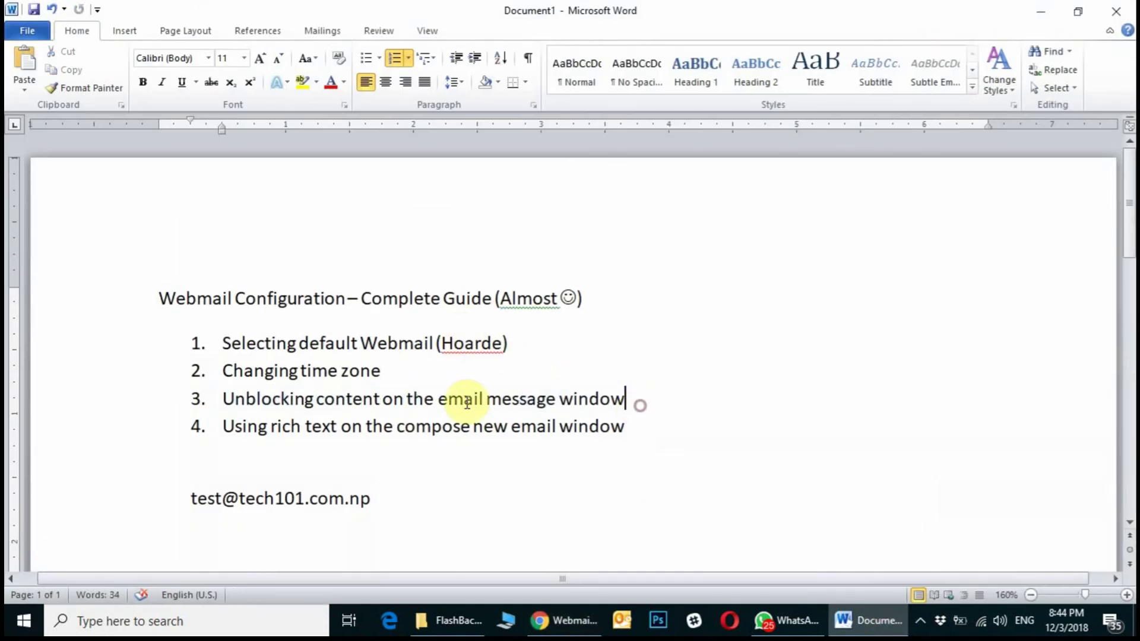
drag(638, 404, 617, 440)
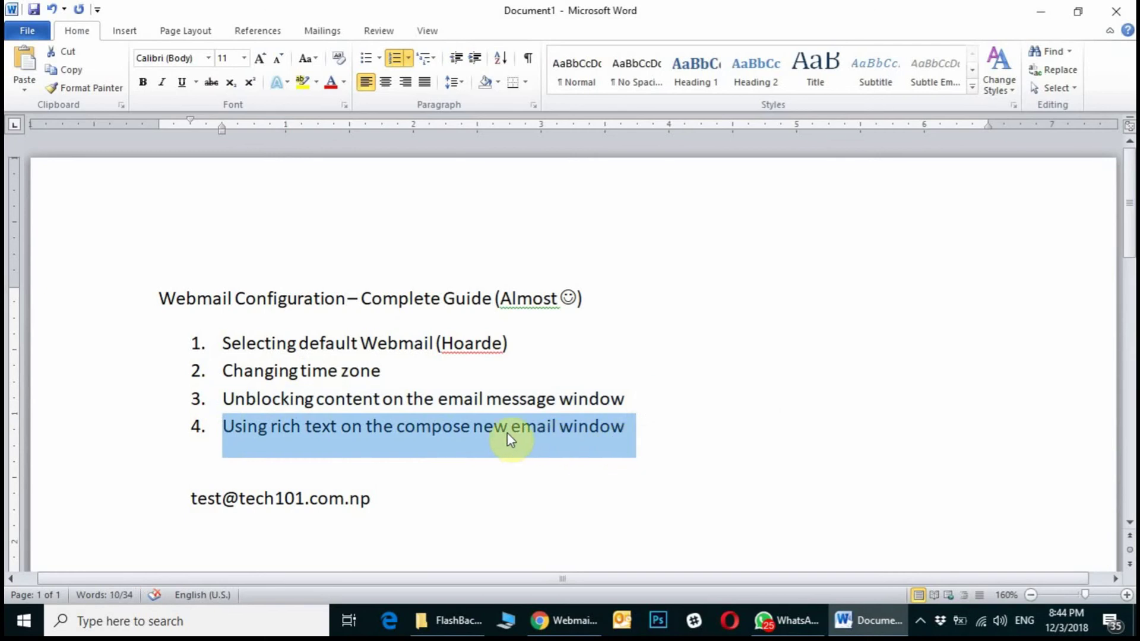
click(1033, 13)
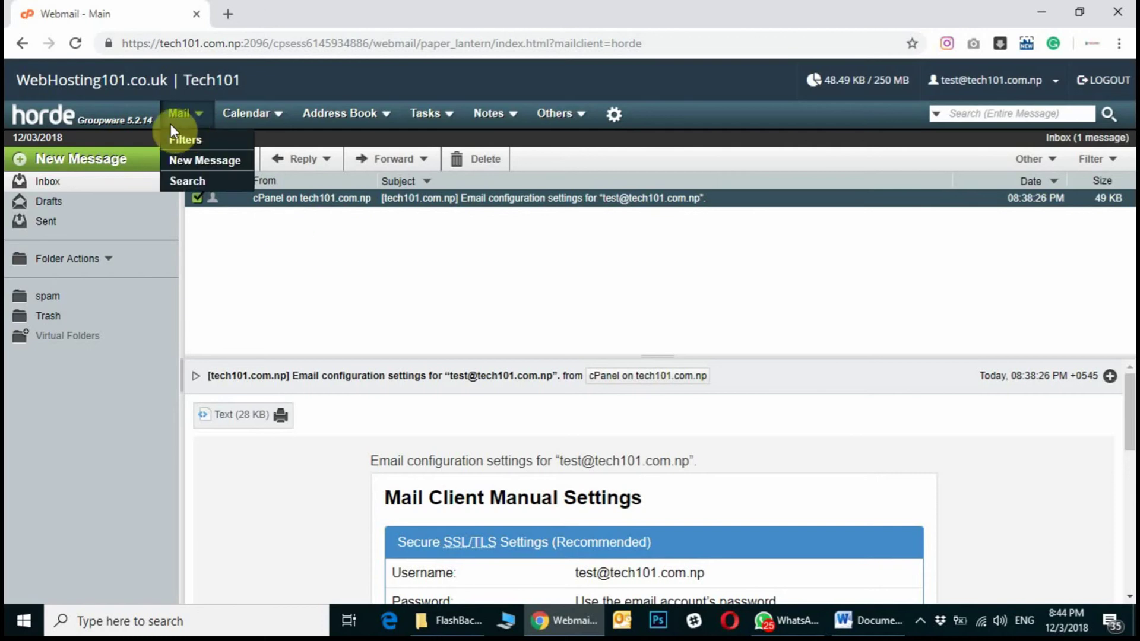
click(100, 161)
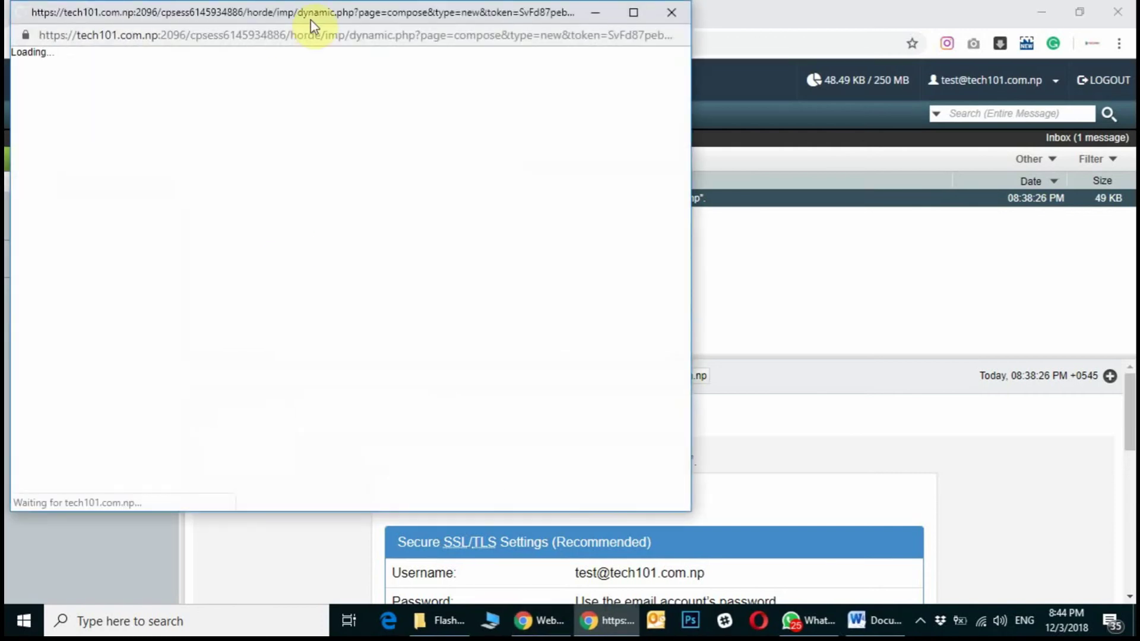
drag(311, 17, 520, 41)
click(290, 242)
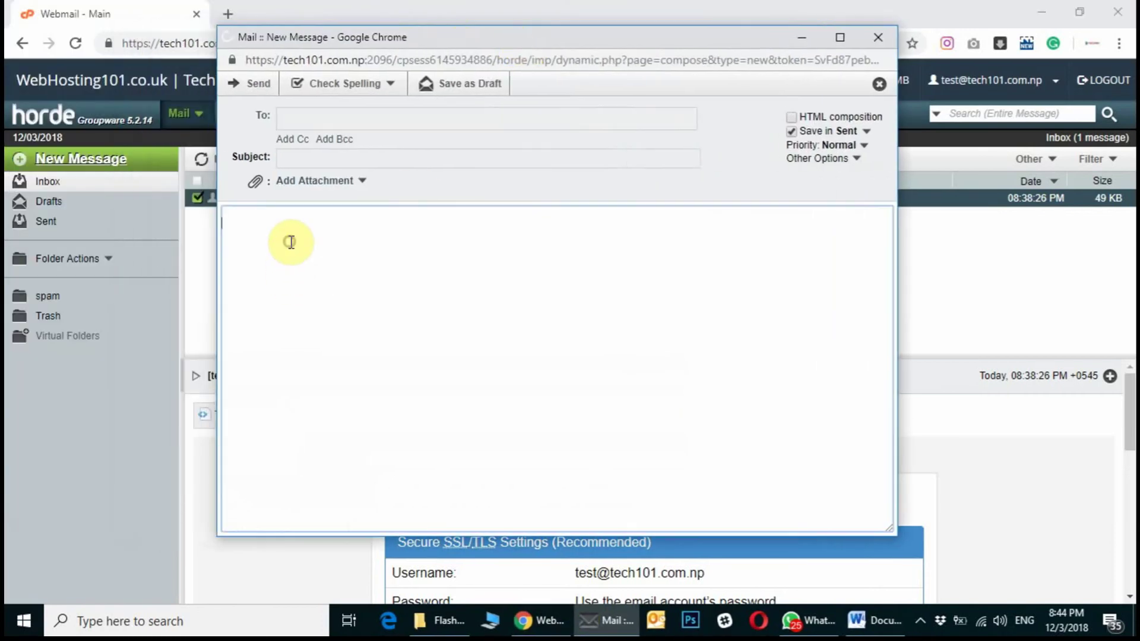
text(hadkjshflakjdf)
key(Return)
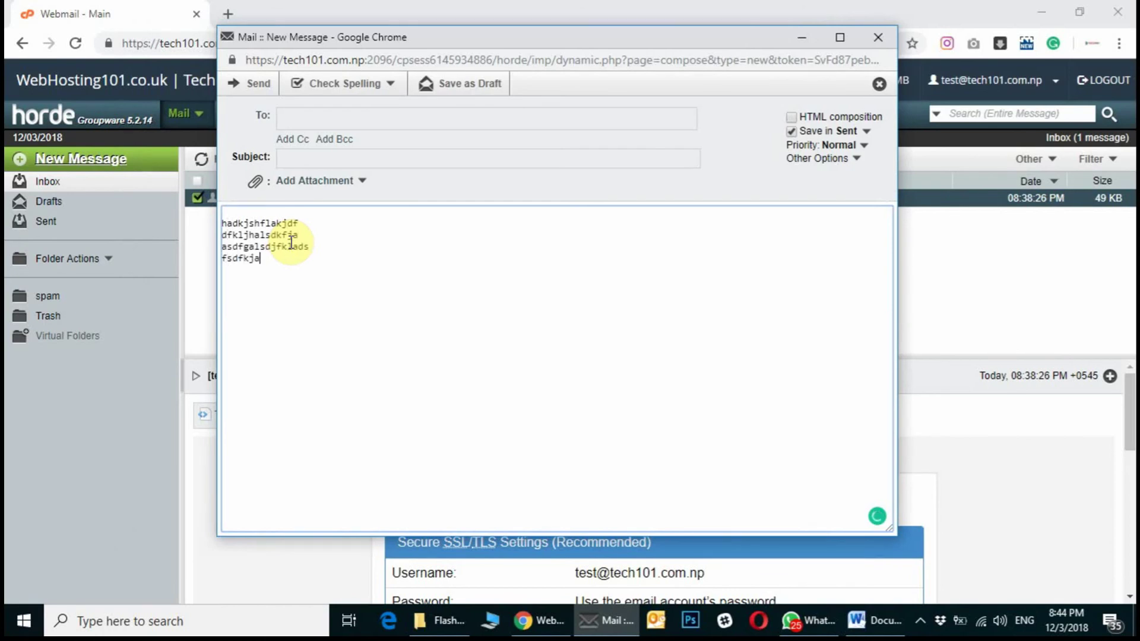
text(sdlfjka)
drag(307, 277, 204, 221)
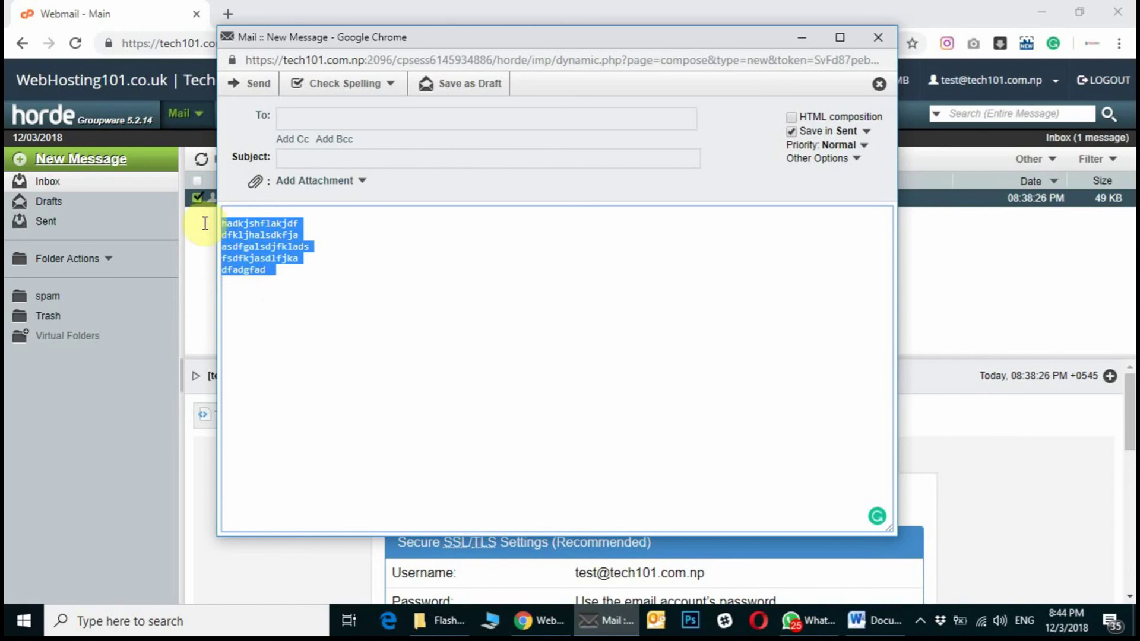
click(290, 290)
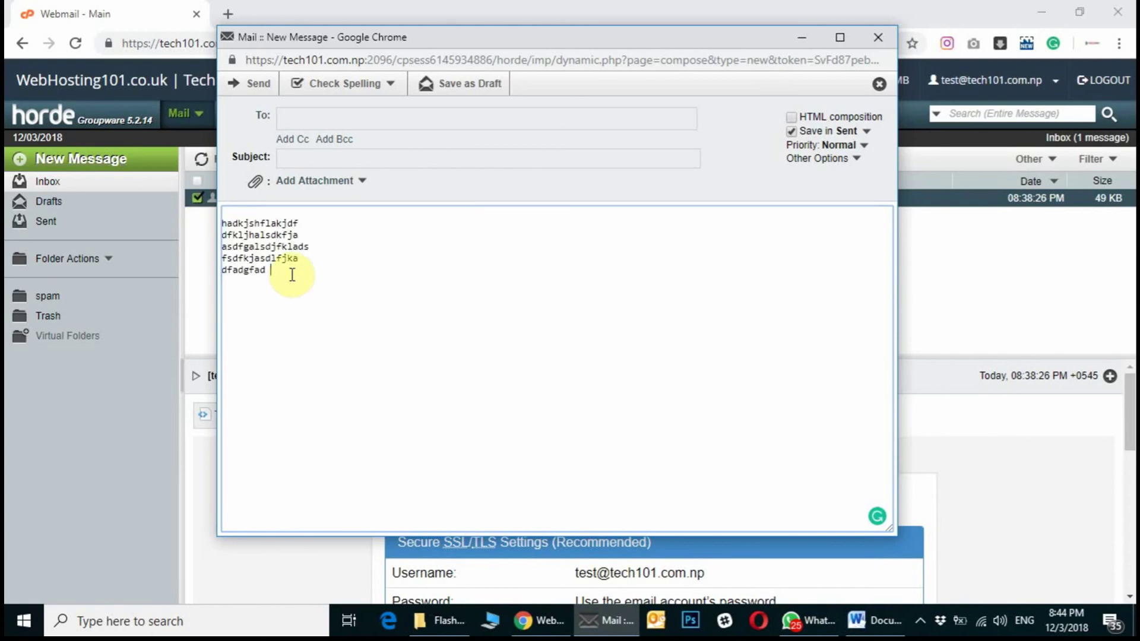
drag(219, 285, 215, 220)
click(282, 279)
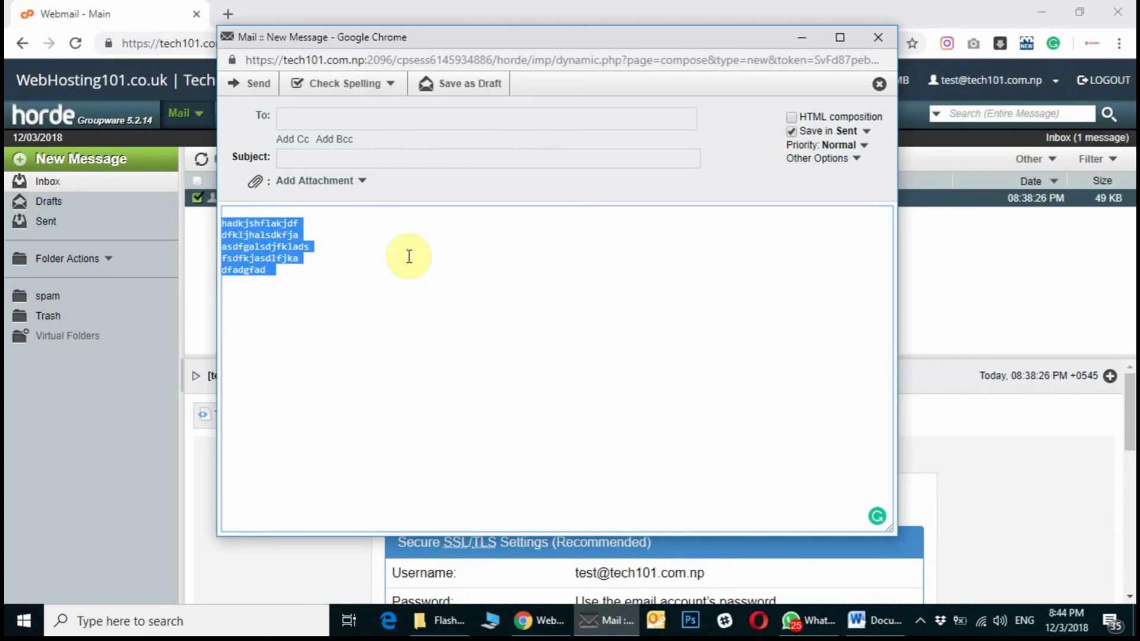
click(390, 277)
click(303, 280)
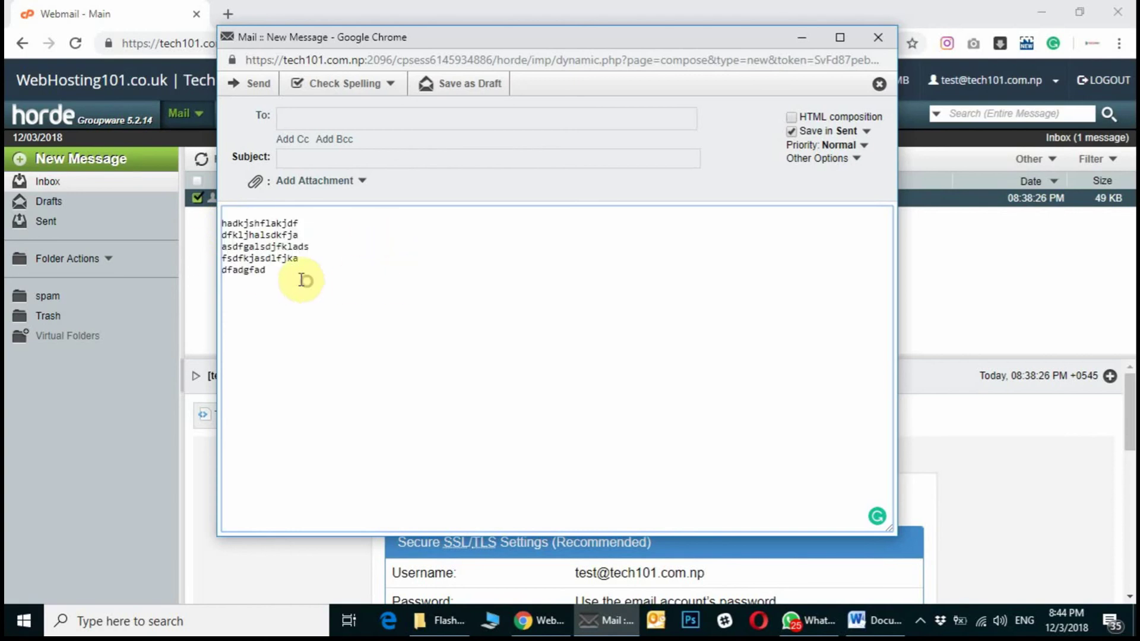
drag(303, 280, 219, 216)
click(324, 275)
drag(319, 275, 229, 222)
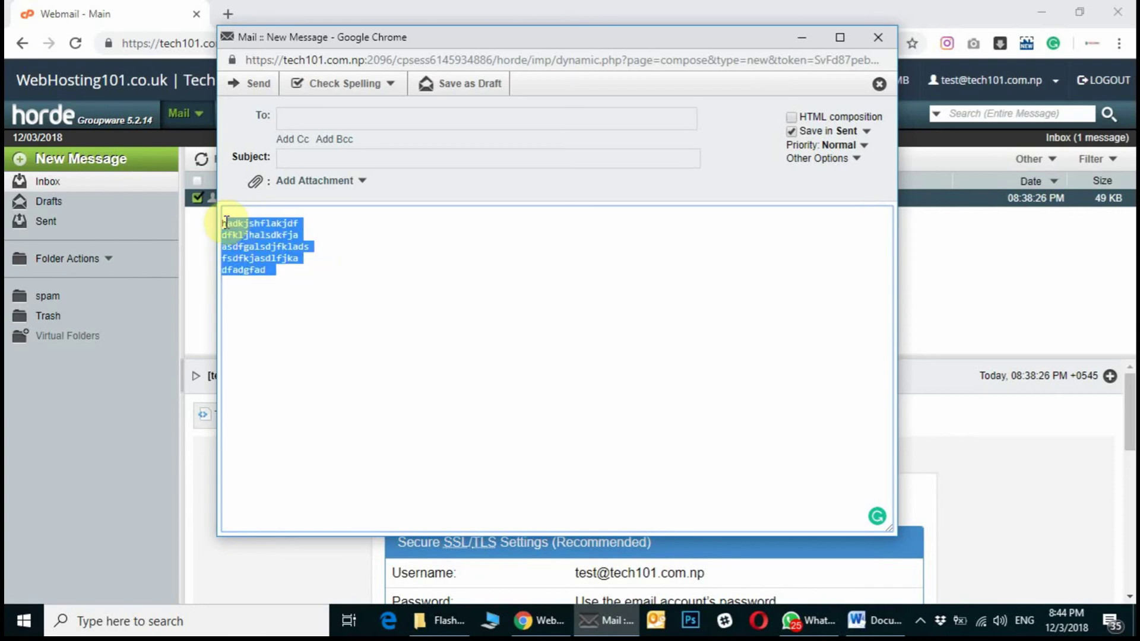
click(343, 277)
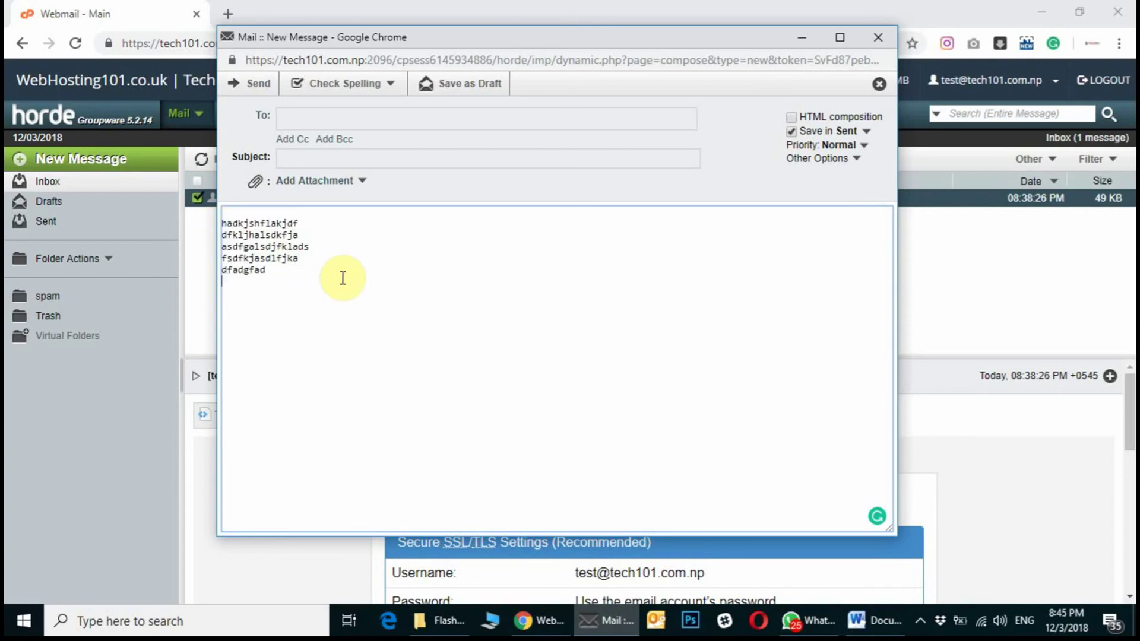
drag(315, 285, 666, 333)
click(230, 215)
click(694, 455)
key(BackSpace)
Close the plain-text compose window and open the Mail Composition preferences.
click(878, 44)
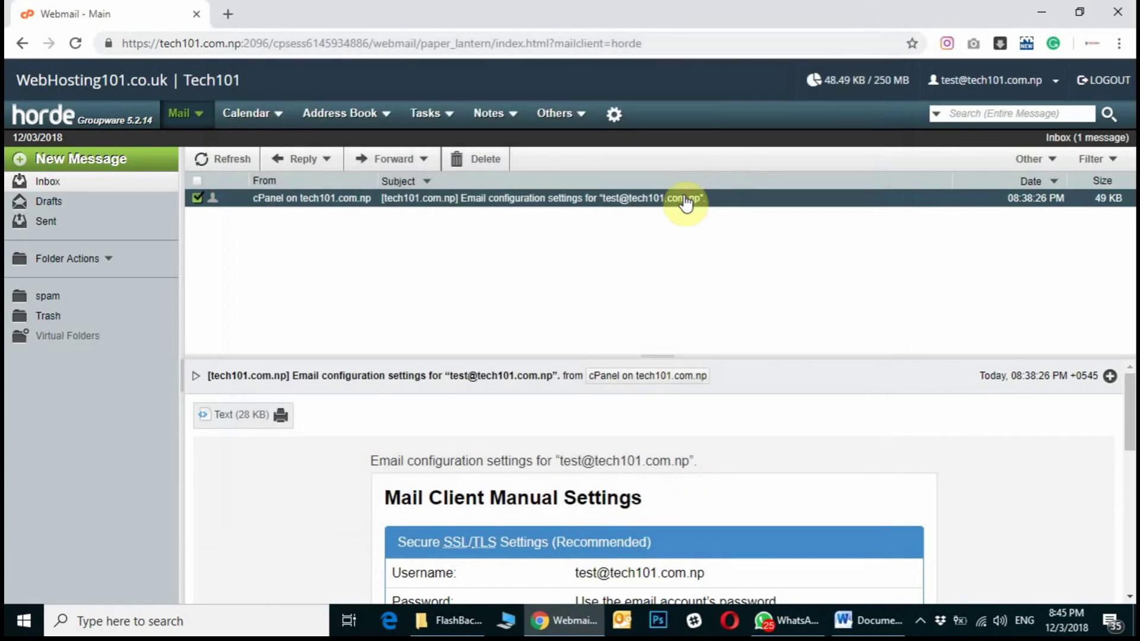
mouse_move(619, 126)
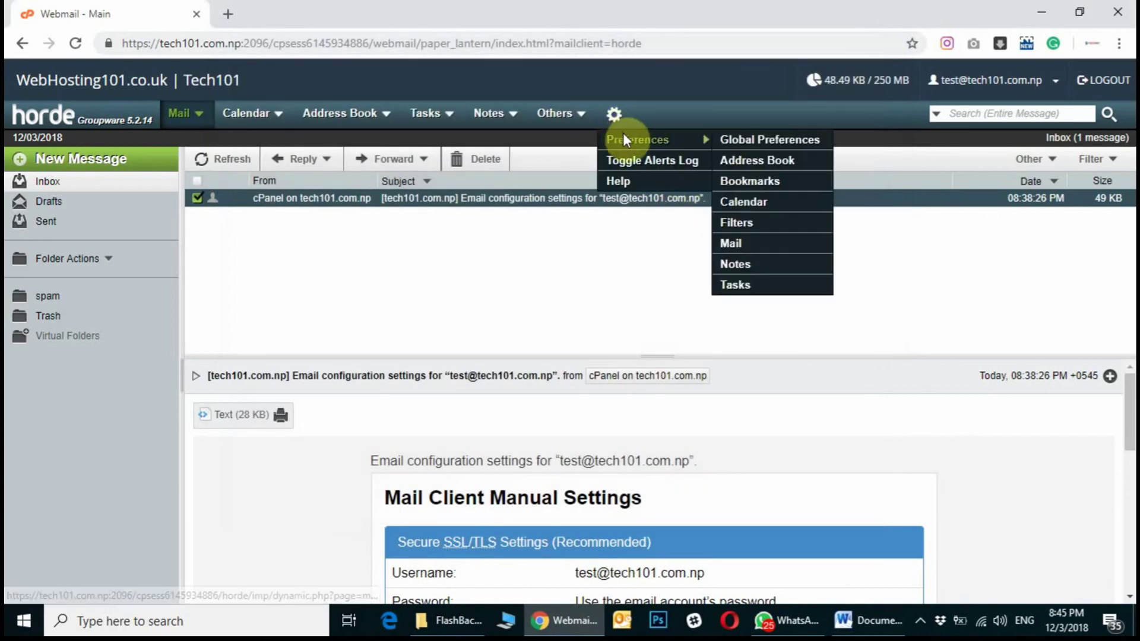
click(762, 244)
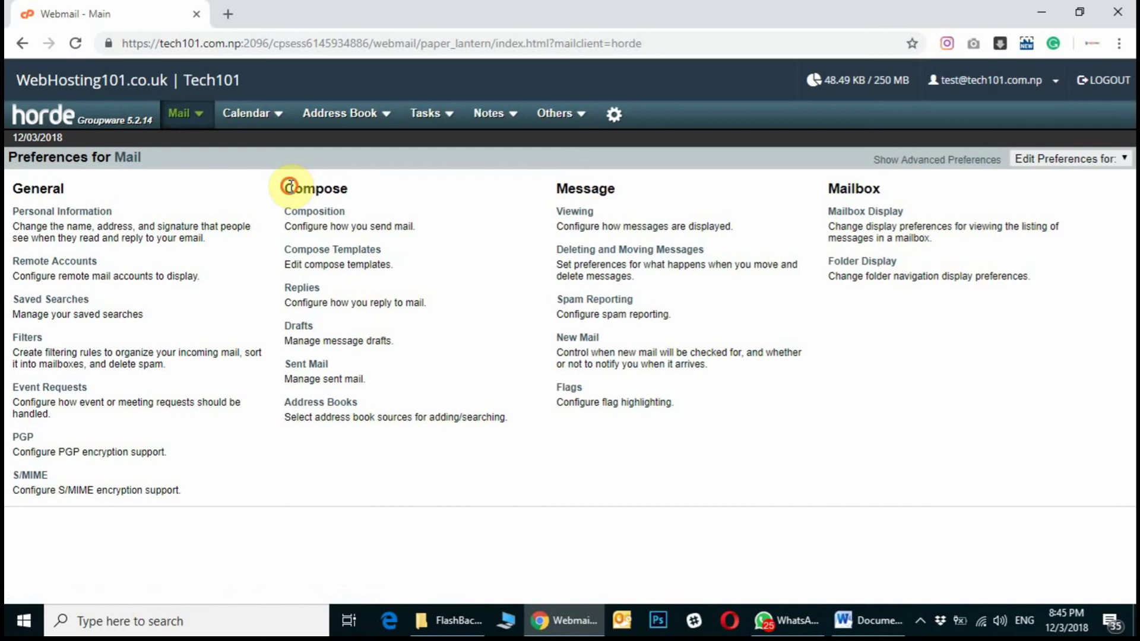
drag(296, 189, 347, 187)
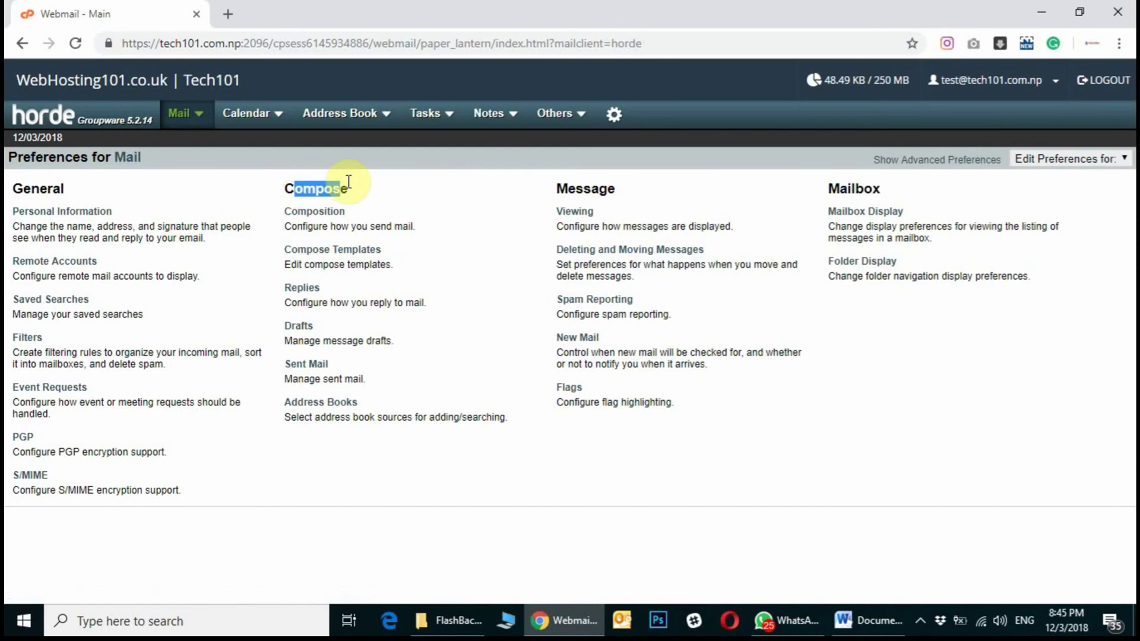
click(311, 216)
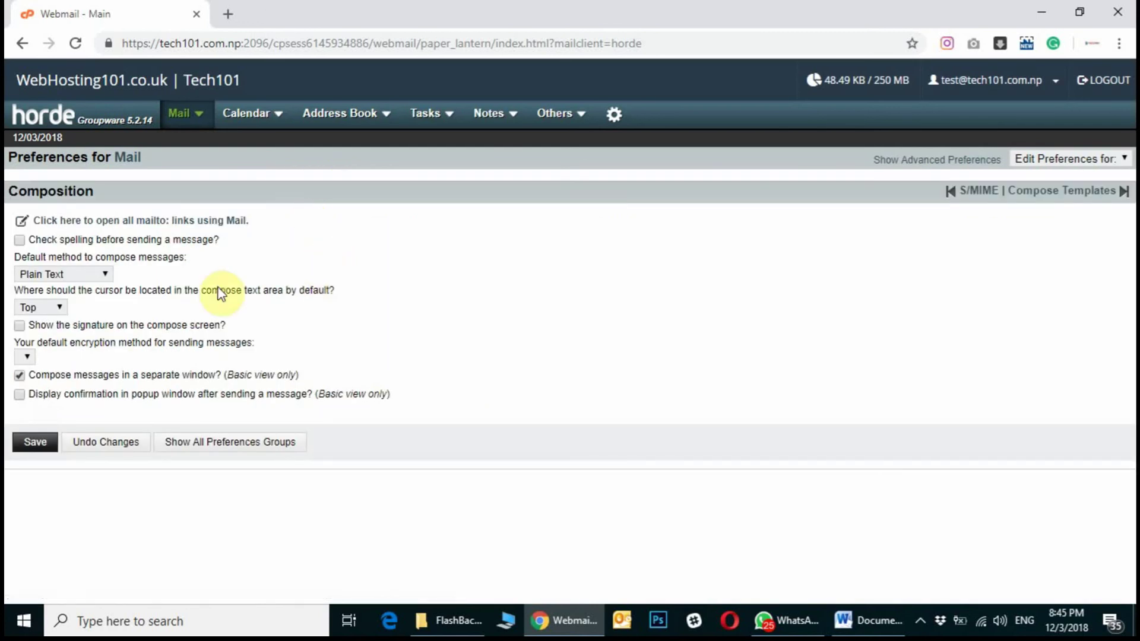
Set the default compose method to Rich Text (HTML) and save the preferences.
drag(22, 256, 184, 257)
click(104, 275)
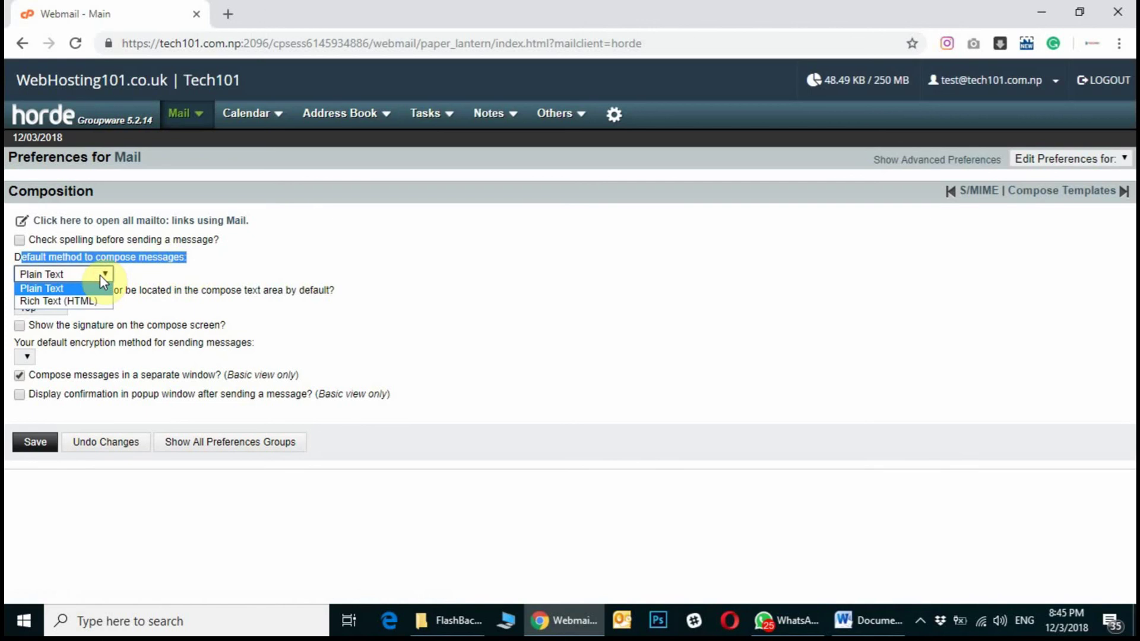
click(62, 300)
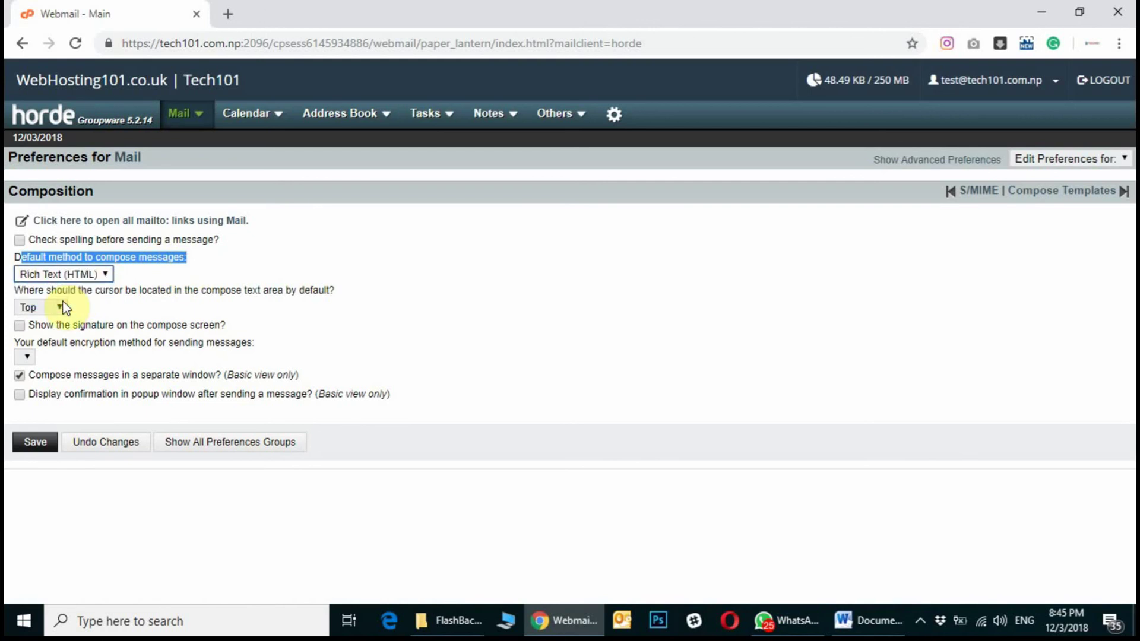
click(31, 443)
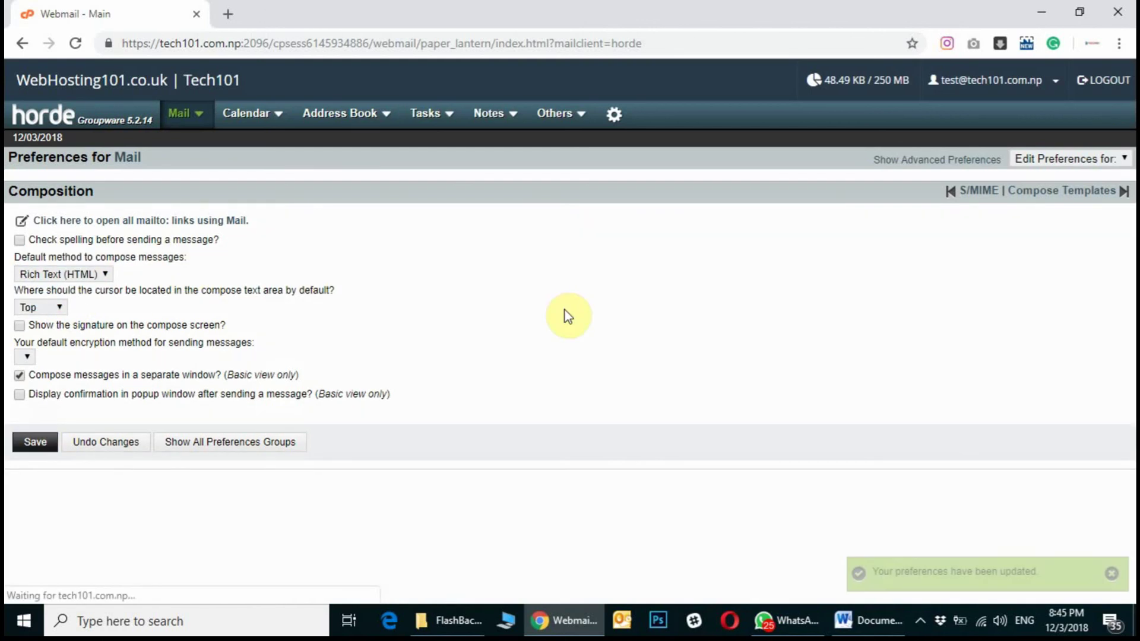
click(57, 125)
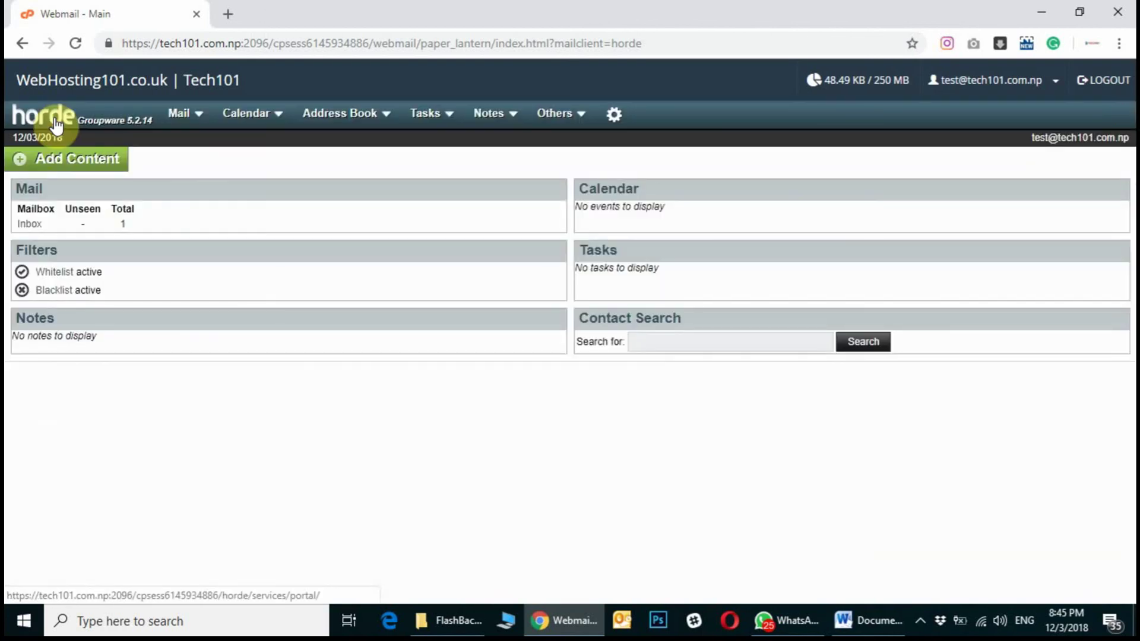
Return to the Horde mail inbox and start a new message.
mouse_move(182, 122)
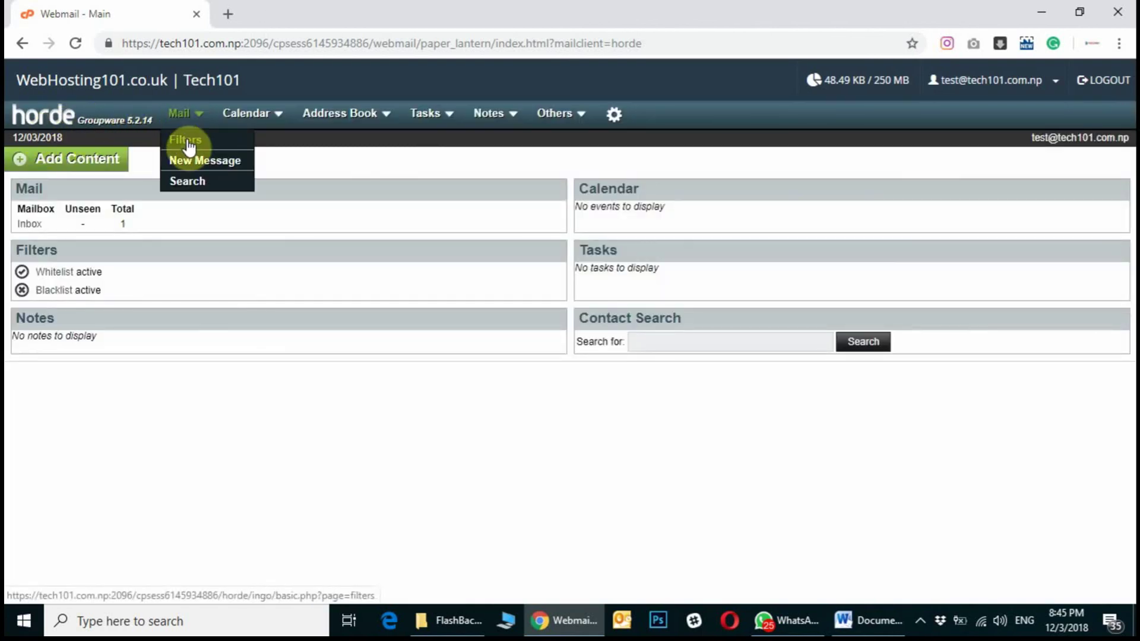
click(183, 121)
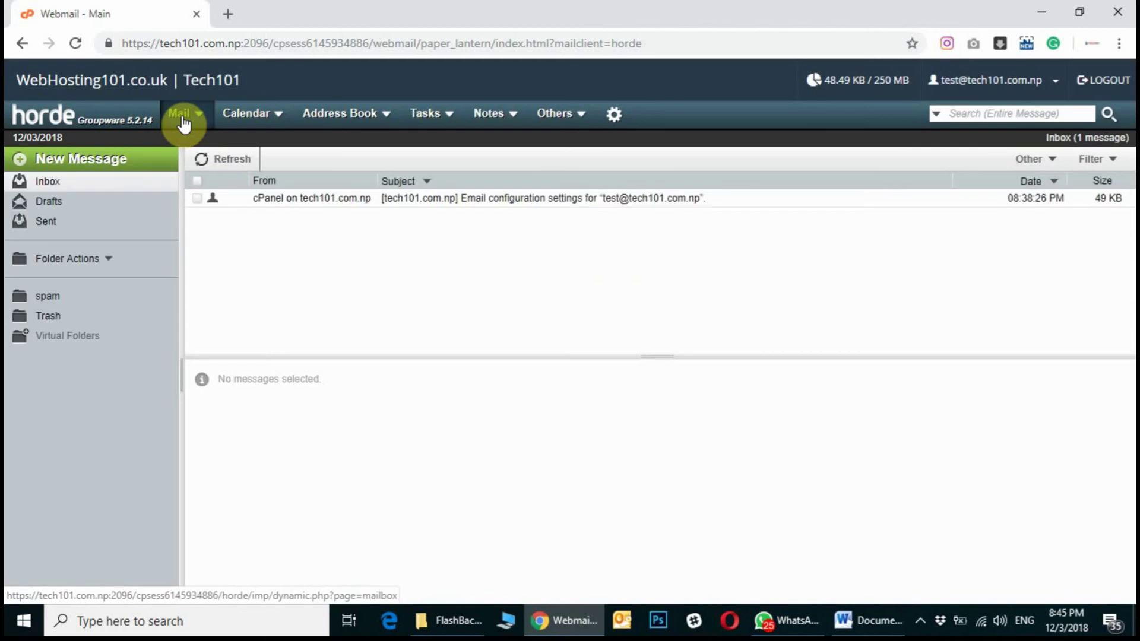
click(104, 168)
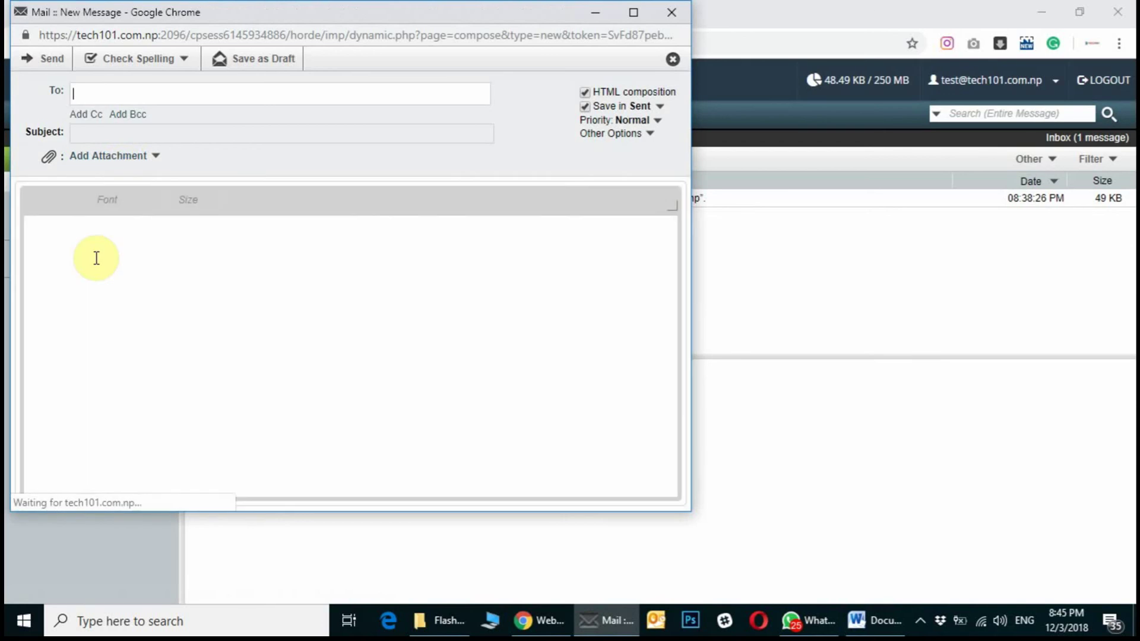
click(93, 255)
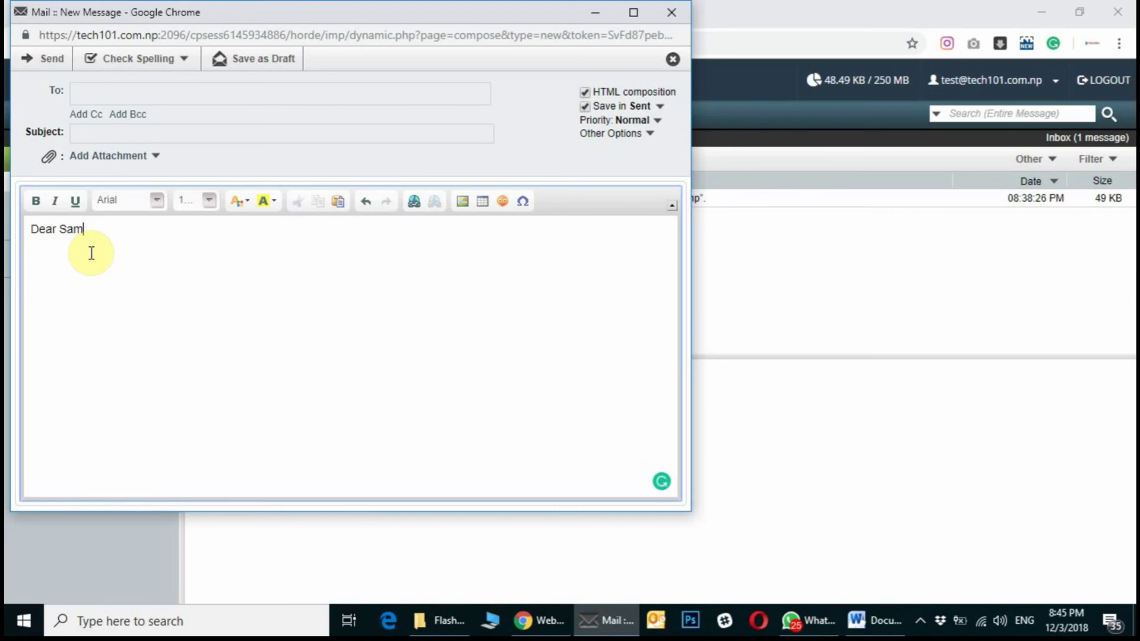
drag(92, 230, 33, 221)
click(35, 202)
click(108, 254)
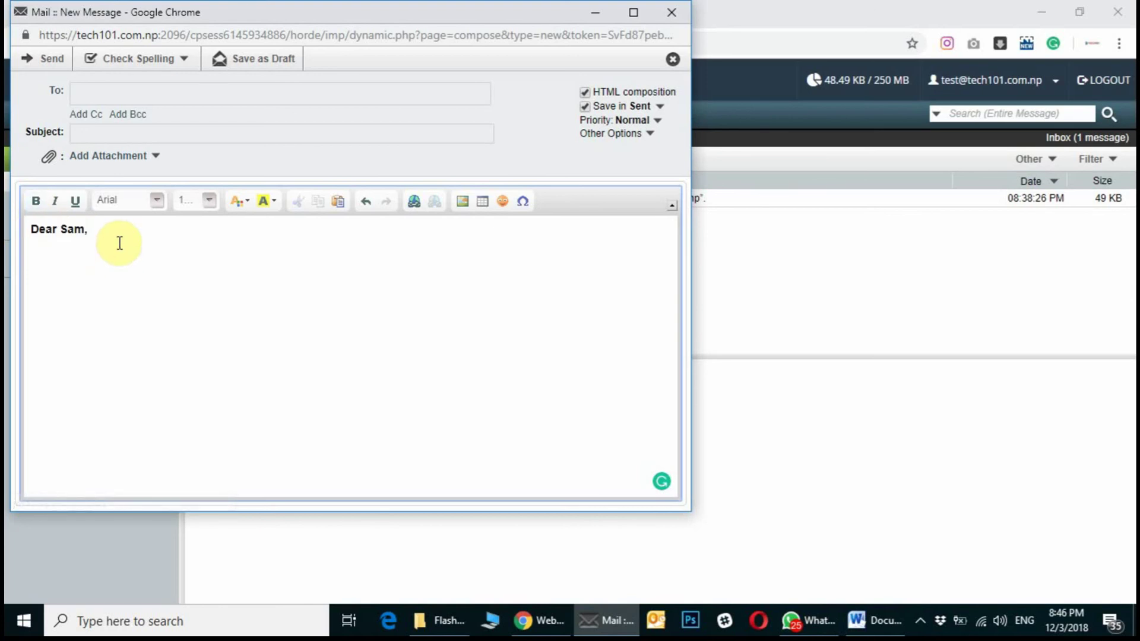
drag(118, 239, 48, 219)
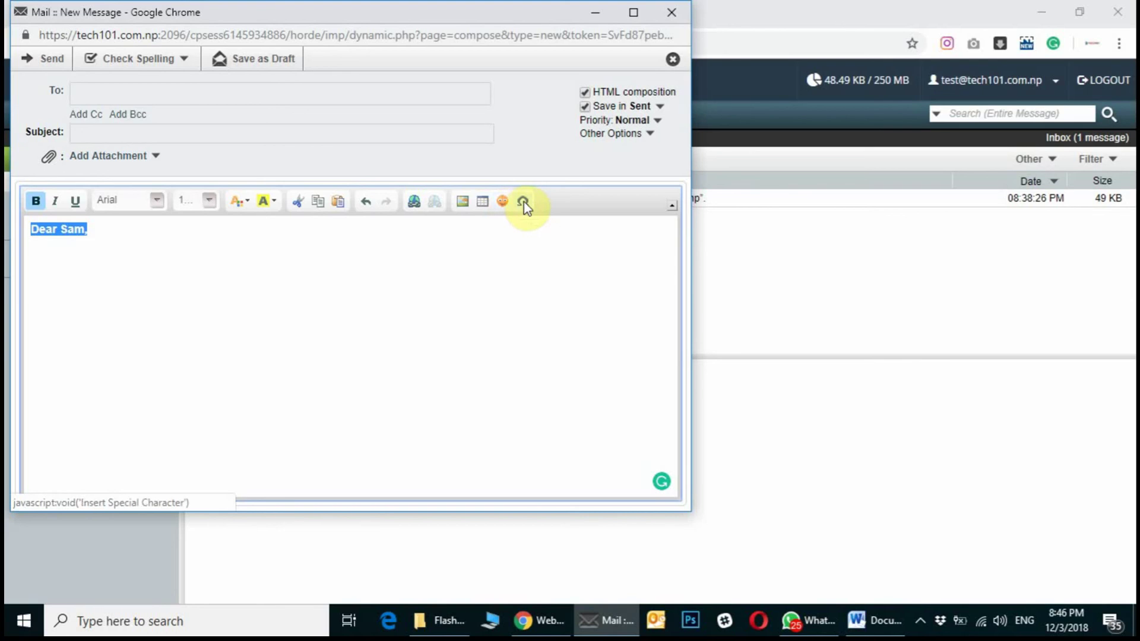
click(240, 202)
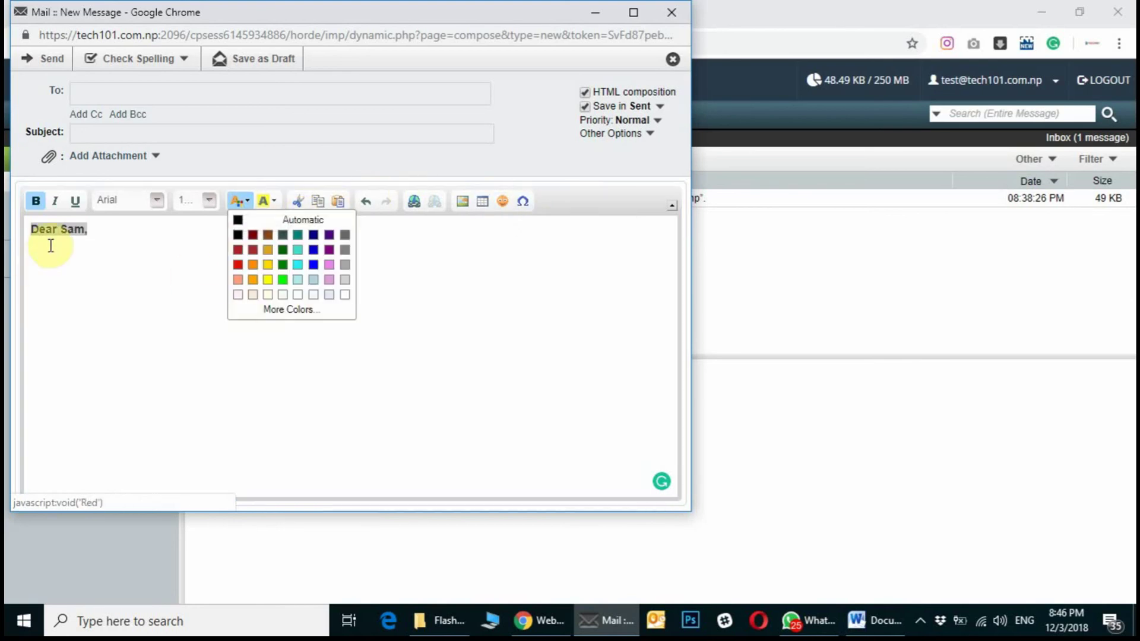
click(121, 260)
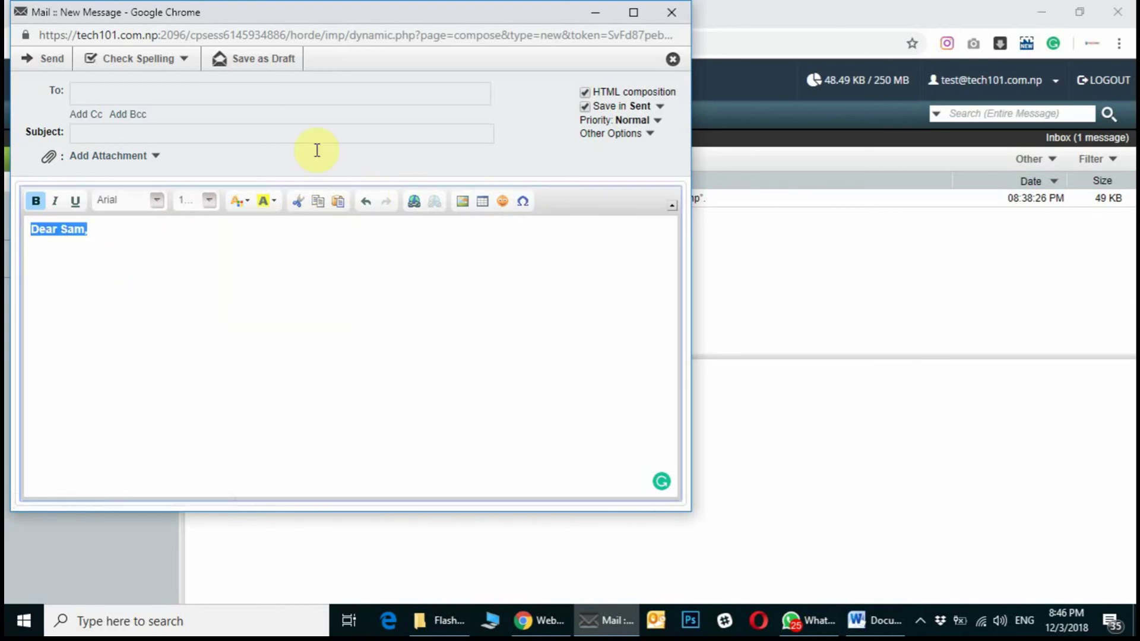
drag(418, 18, 562, 102)
click(382, 323)
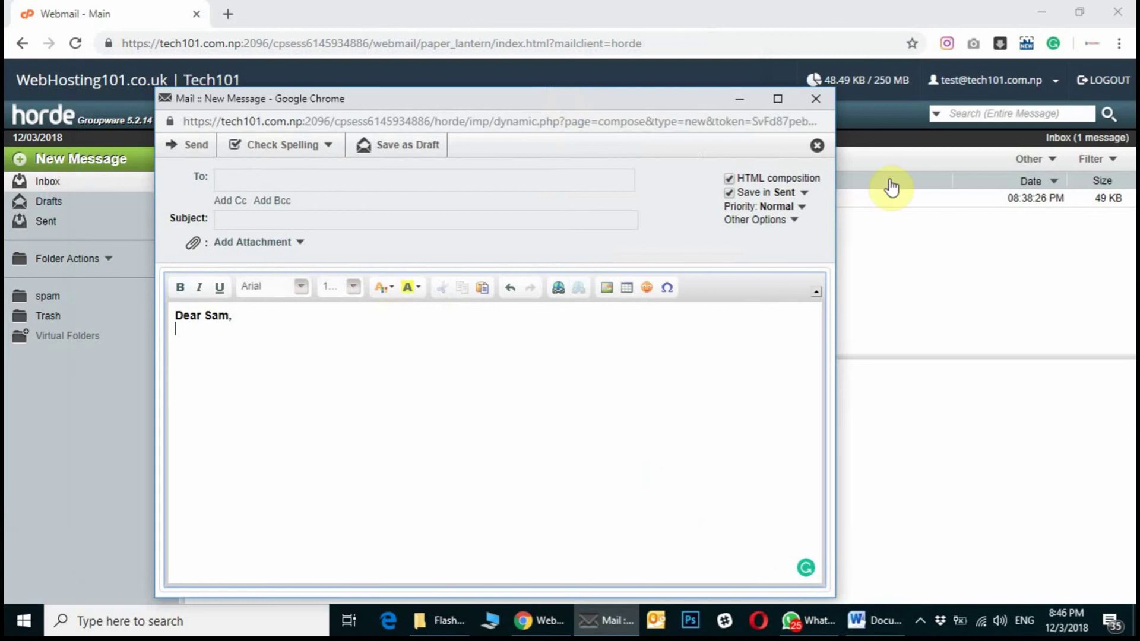
click(814, 99)
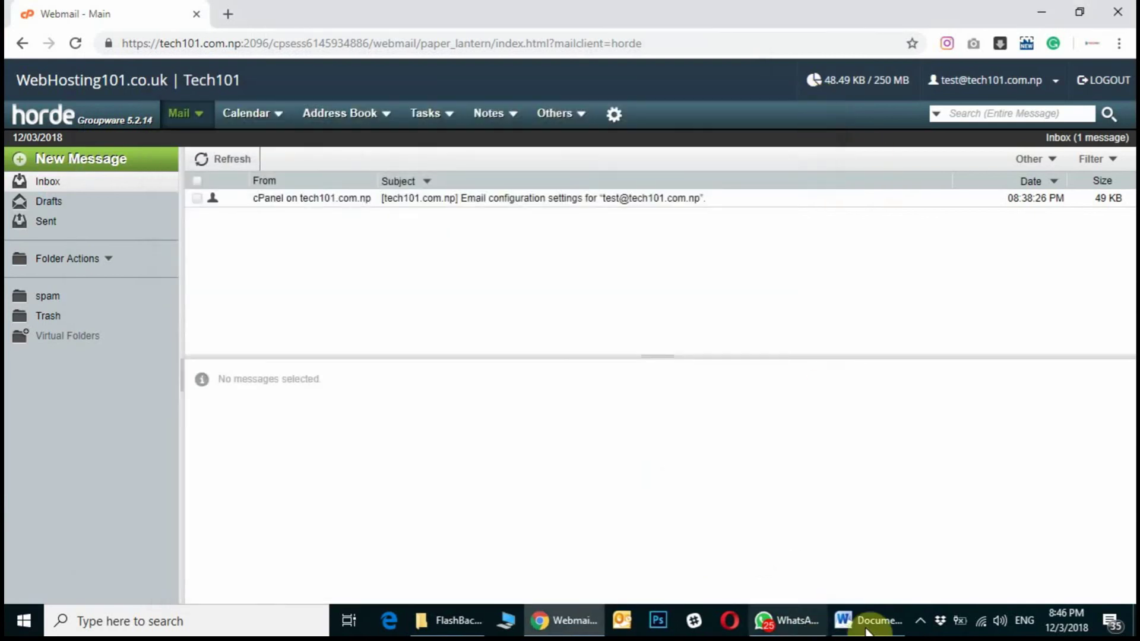